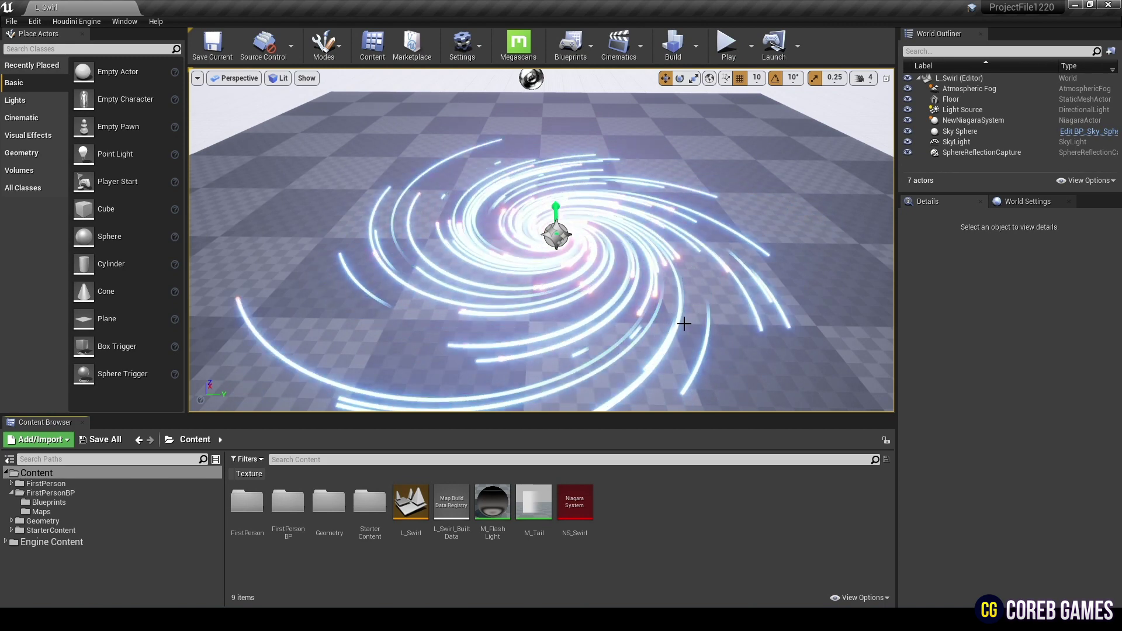
Zoom the viewport in on the finished glowing blue swirl
scroll(682, 321, "up", 2)
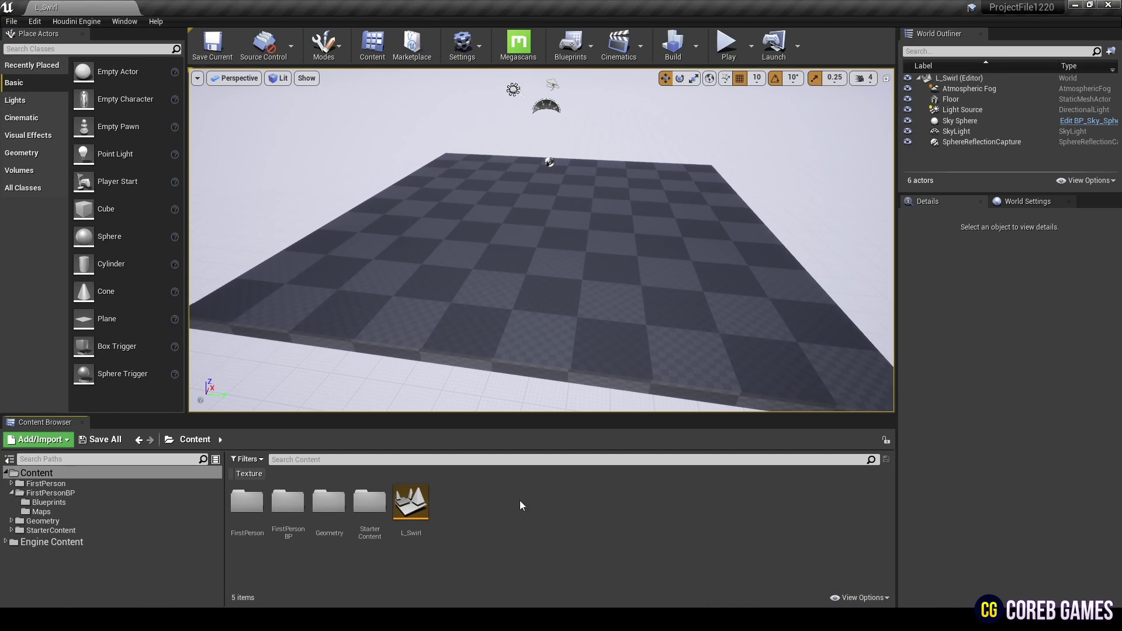
Add a new Material asset named M_Tail in Content and open it in the Material Editor
right_click(482, 491)
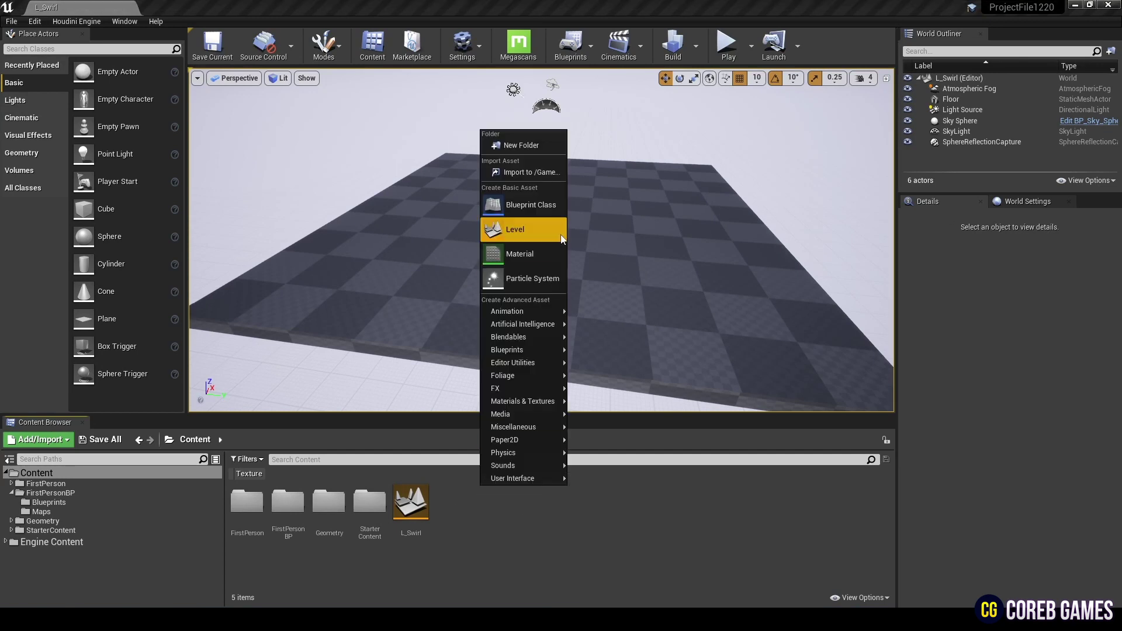
left_click(514, 222)
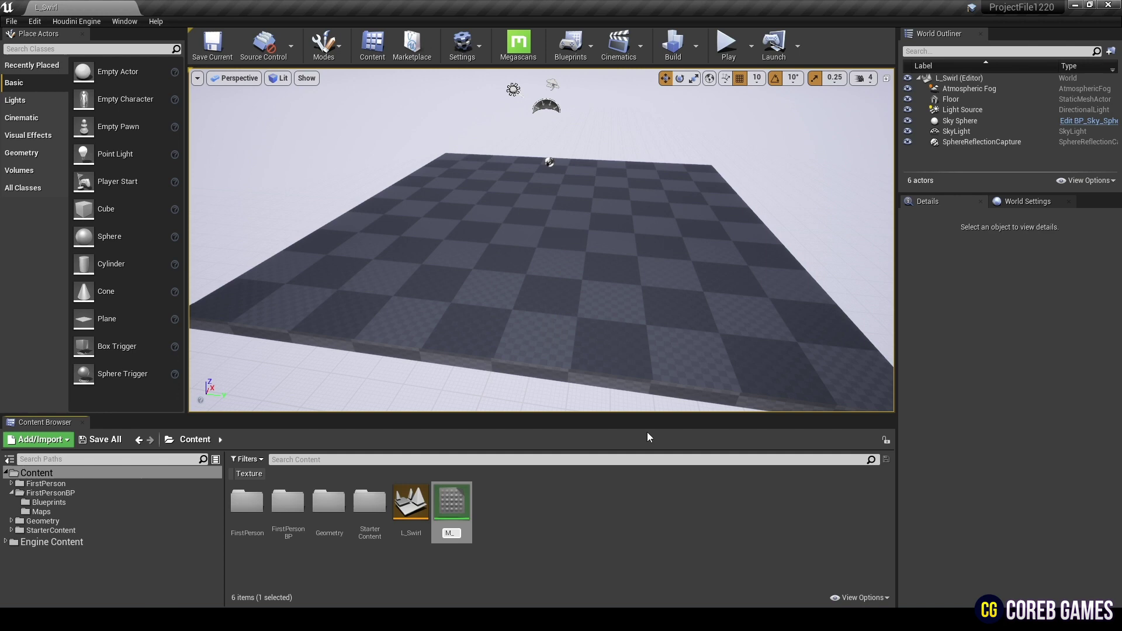
type("M_Tail")
key("Return")
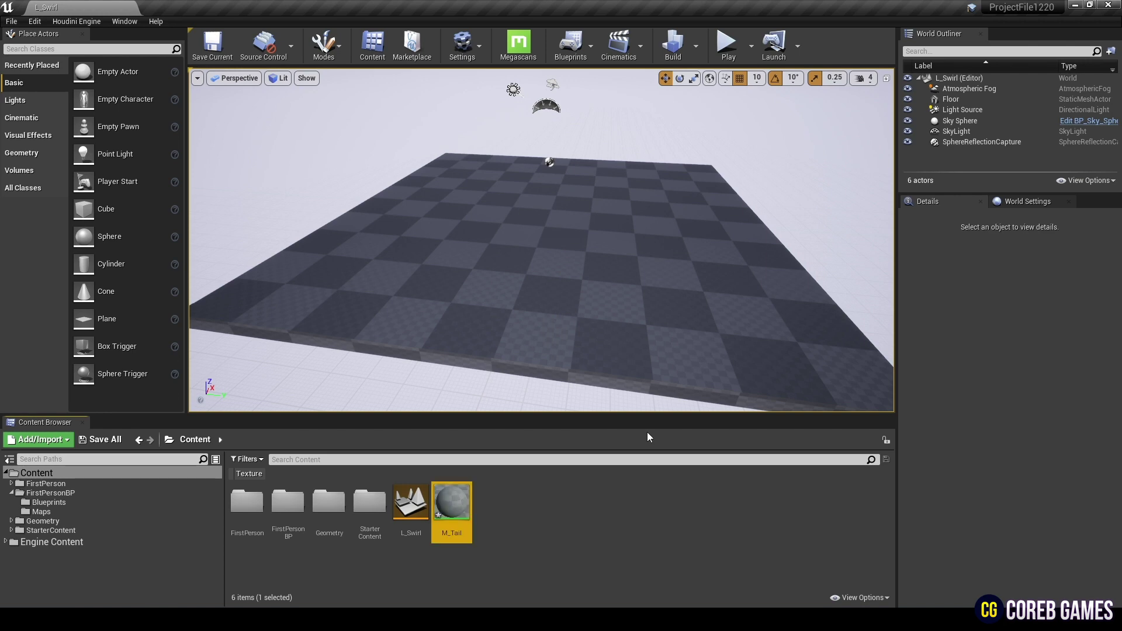
double_click(450, 508)
right_click_drag(549, 290, 703, 305)
Set M_Tail's Blend Mode to Translucent
left_click(124, 529)
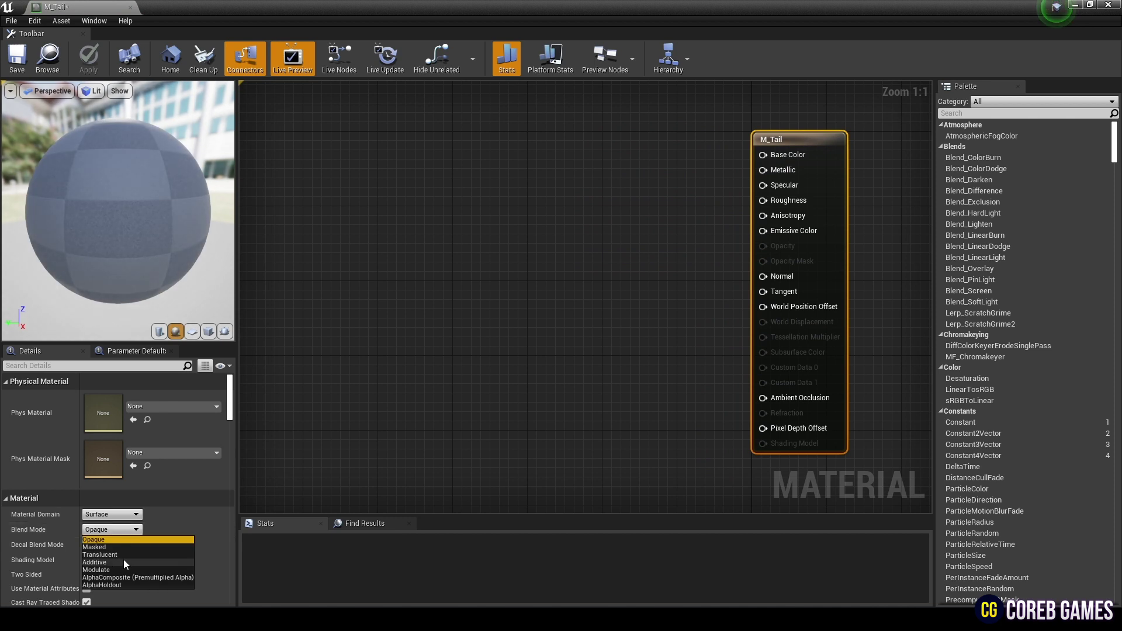
left_click(124, 555)
left_click(601, 205)
right_click_drag(558, 234, 563, 235)
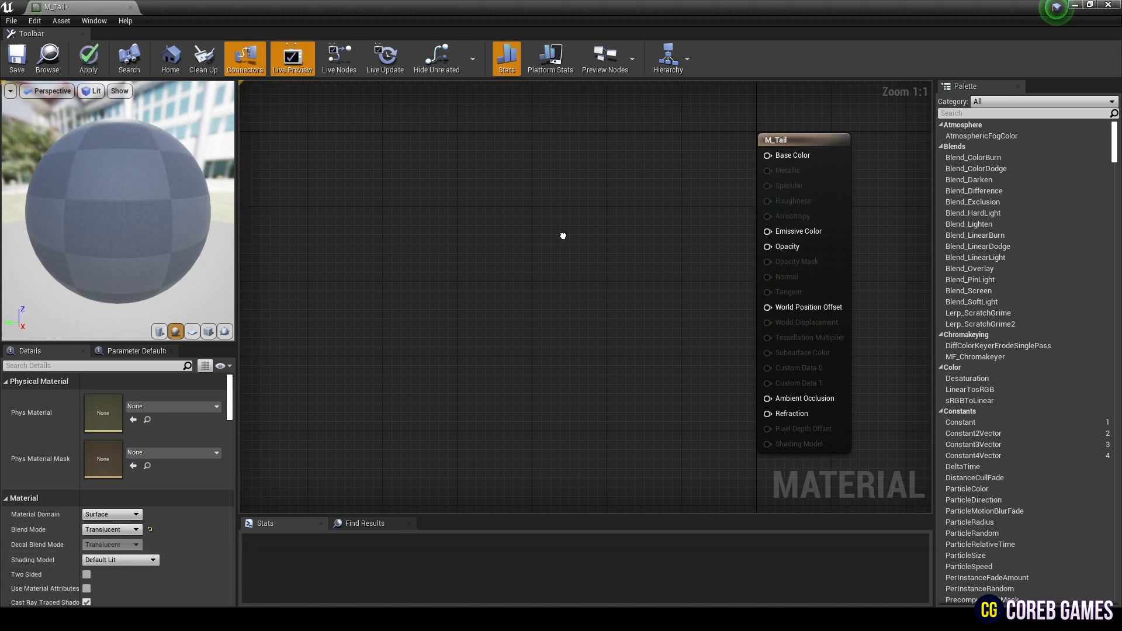
Add a TexCoord node wired into a ComponentMask with only the R channel enabled
right_click(348, 237)
type("te")
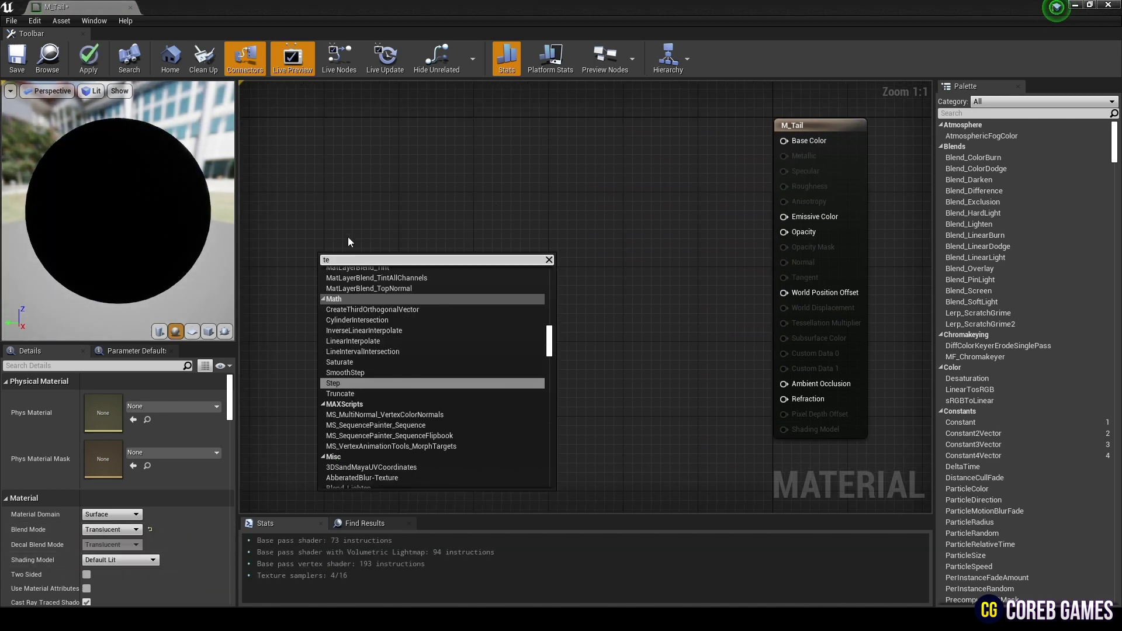
type("xcoord")
key("Return")
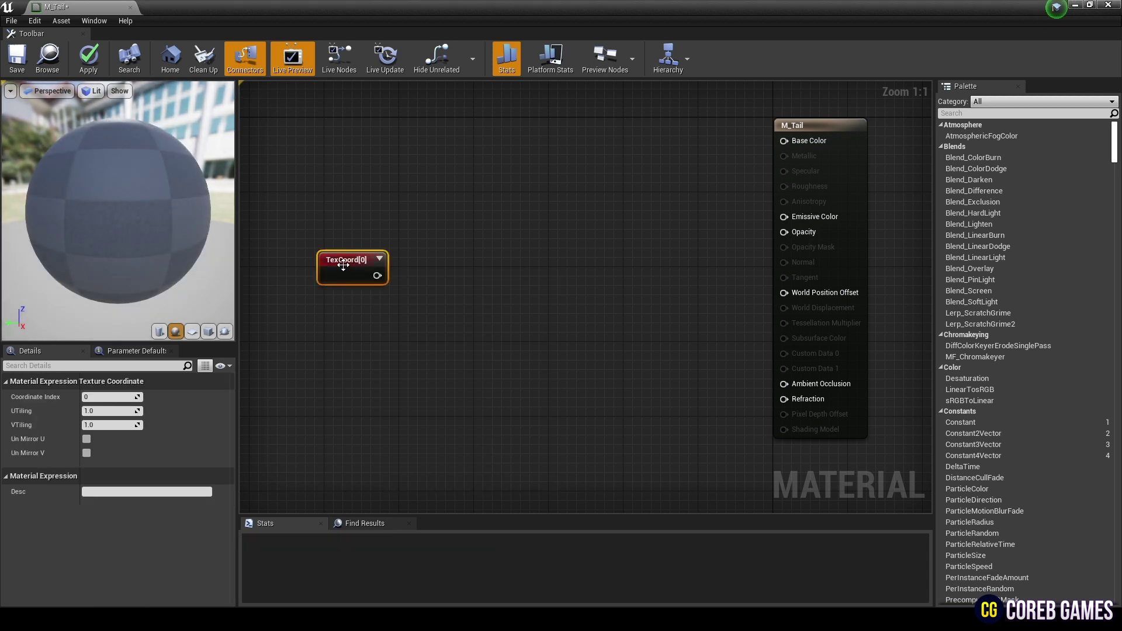
left_click_drag(343, 265, 324, 318)
right_click(414, 308)
type("comp")
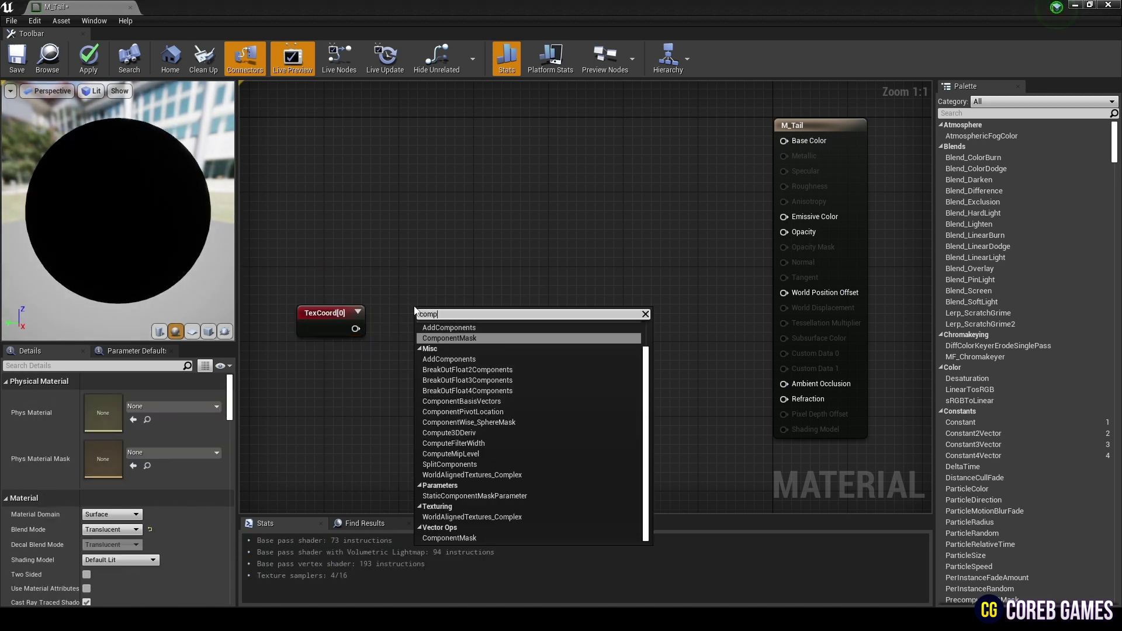
key("Return")
left_click_drag(437, 318, 398, 329)
left_click(451, 271)
left_click(423, 322)
left_click(86, 411)
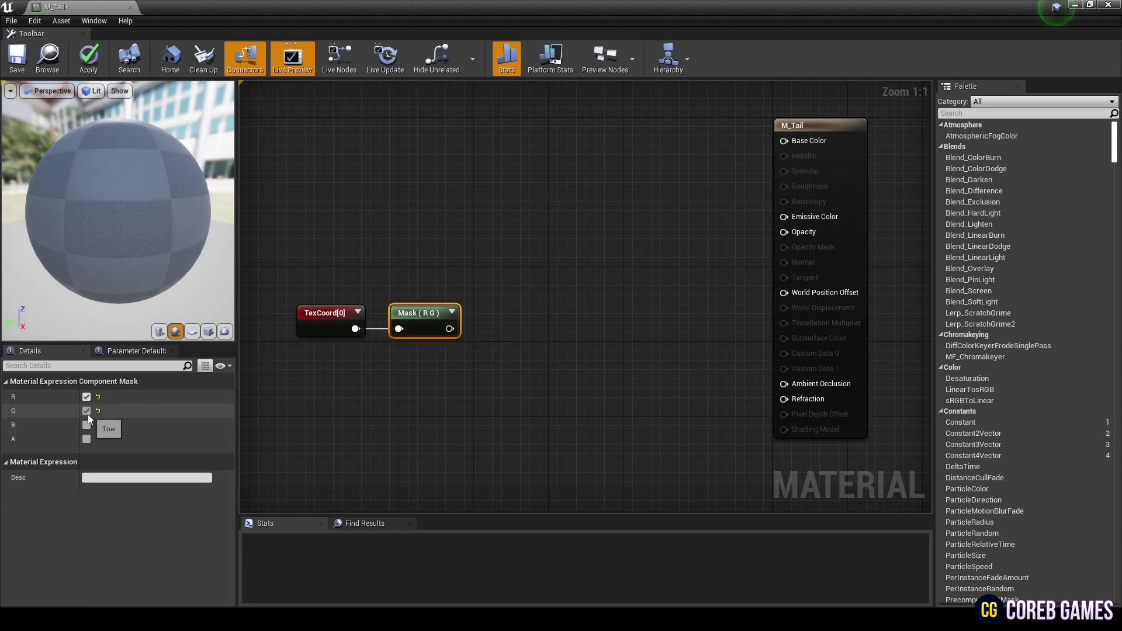
Switch the preview to a cube and preview the mask node's output alone
left_click(209, 332)
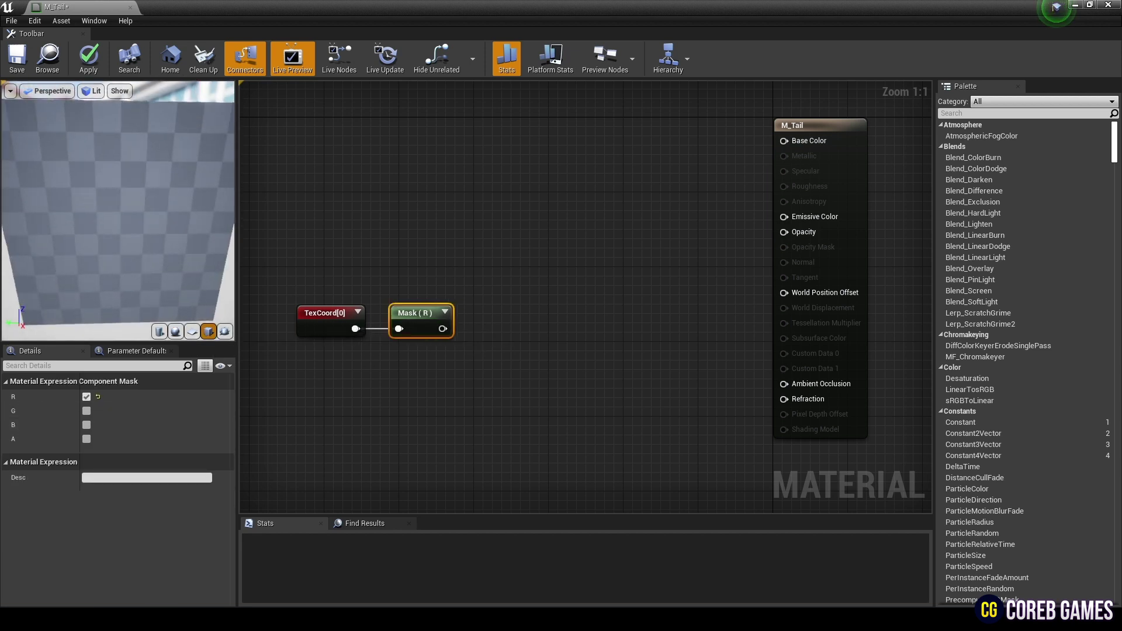
right_click(401, 311)
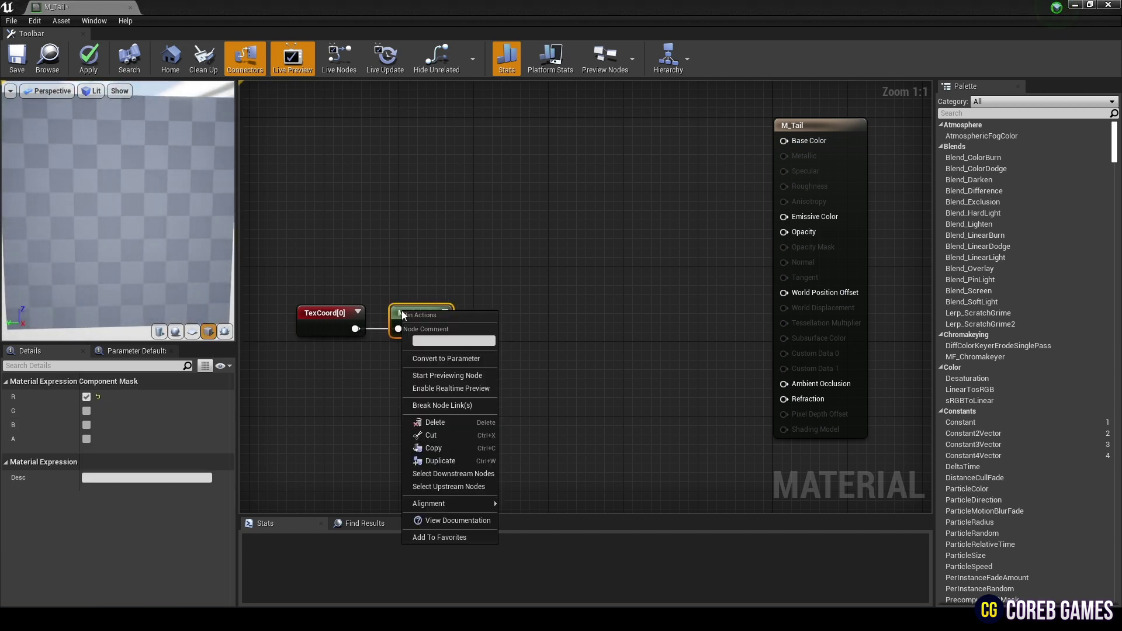
left_click(450, 376)
right_click_drag(163, 240, 163, 240)
Add a OneMinus node fed by the mask output, briefly previewing its result
right_click(498, 321)
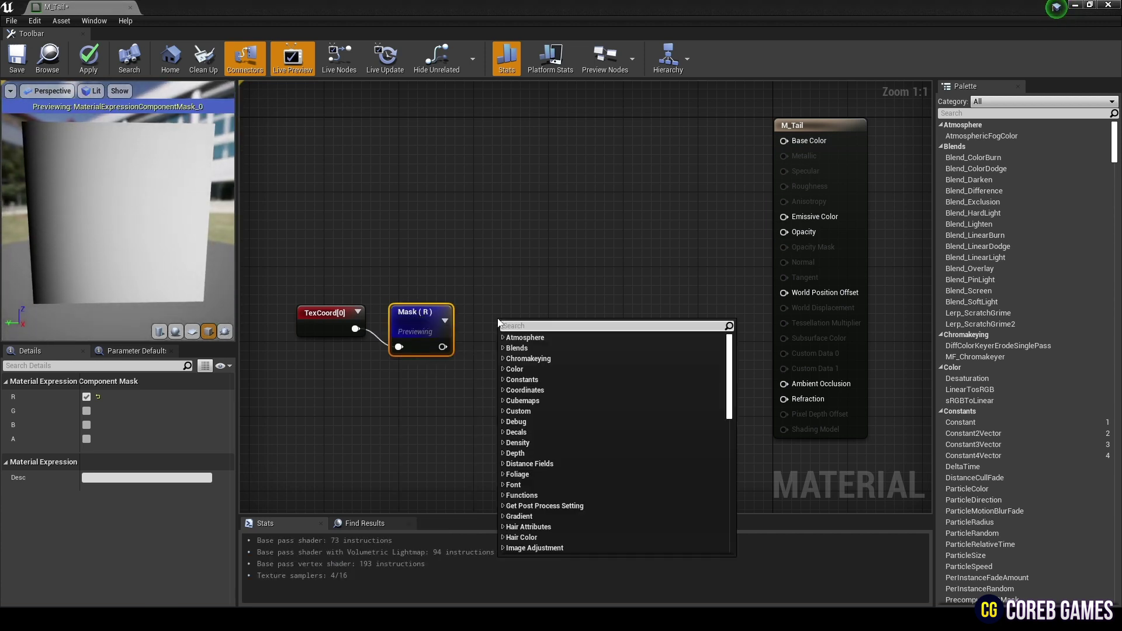
type("one")
key("Return")
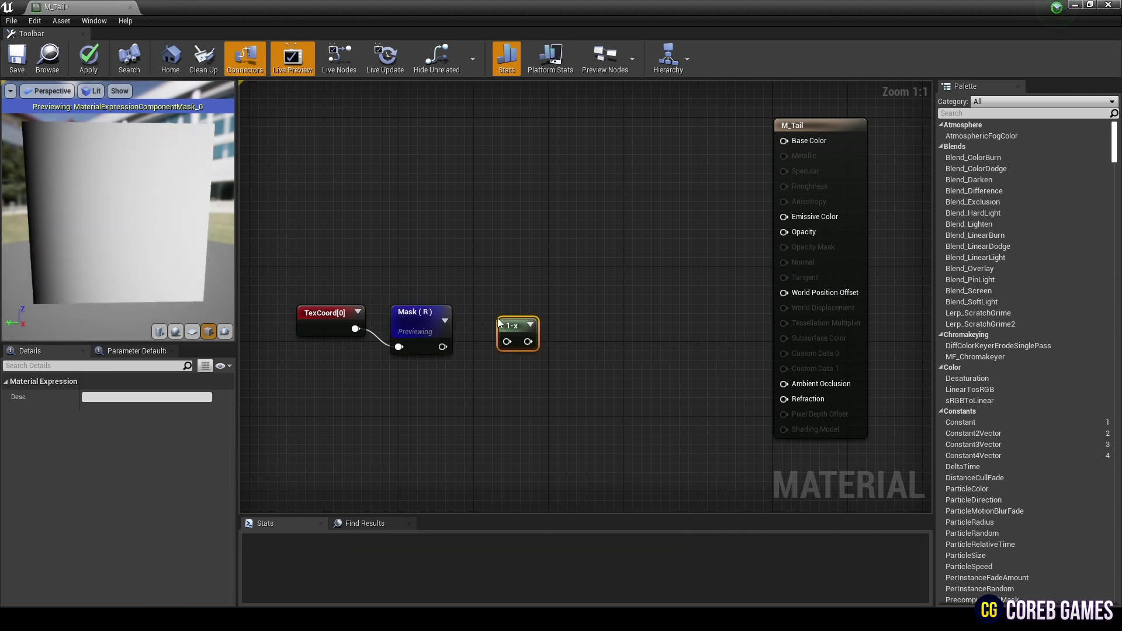
left_click_drag(442, 346, 500, 313)
right_click(500, 350)
left_click(549, 378)
right_click(492, 336)
left_click(543, 369)
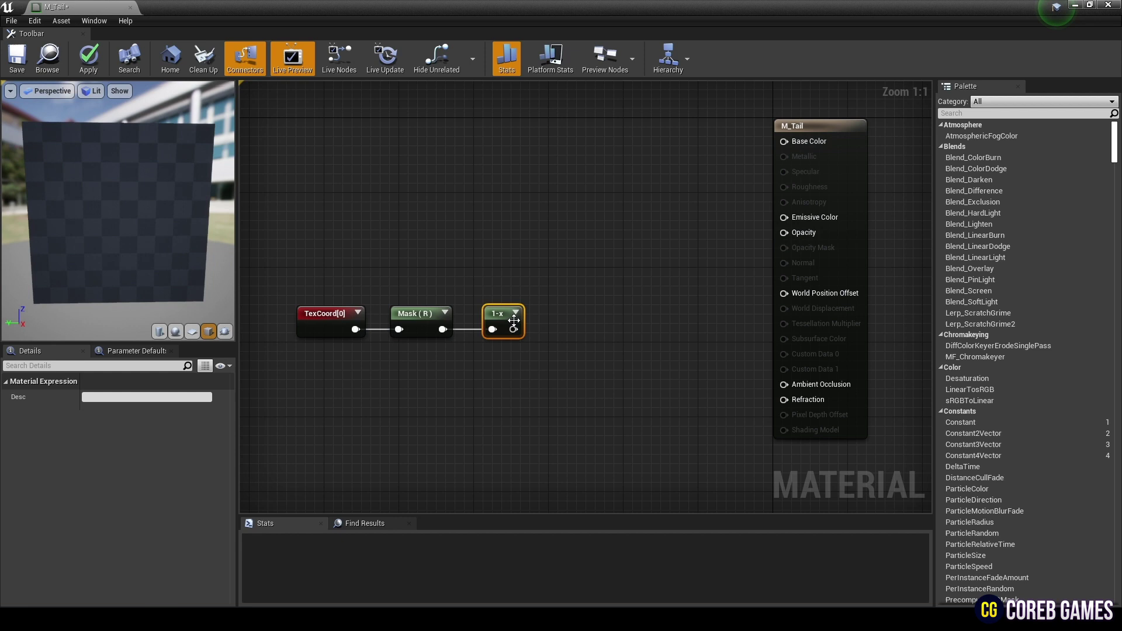
Add a Power node and a Multiply node after the 1-x node
right_click(554, 316)
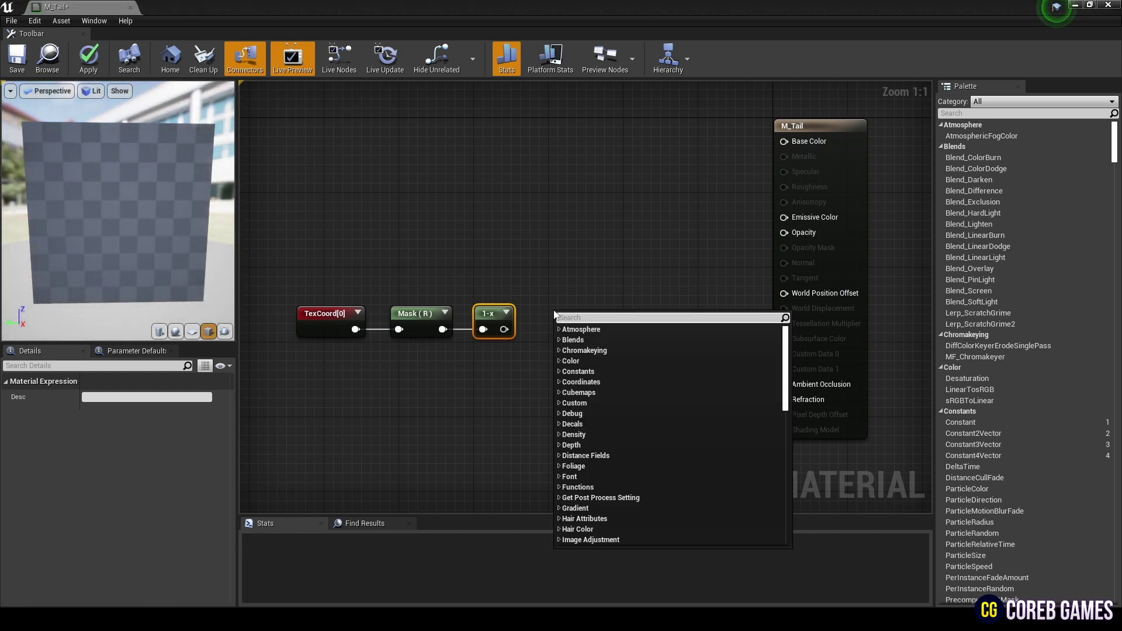
type("power")
key("Return")
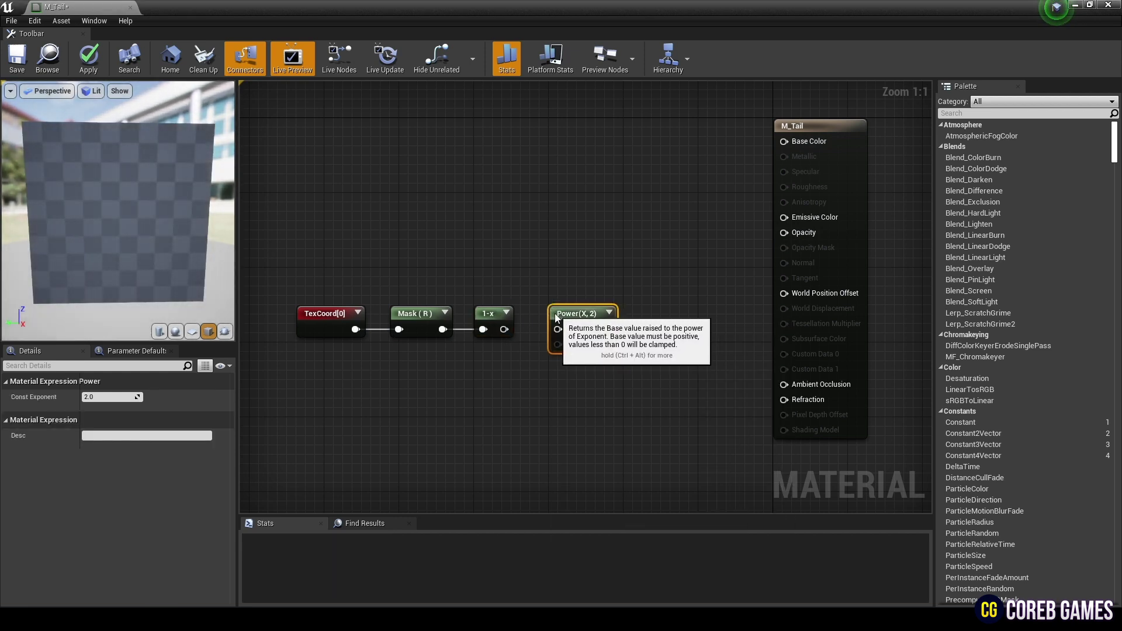
left_click_drag(554, 316, 540, 310)
right_click(641, 323)
type("mul")
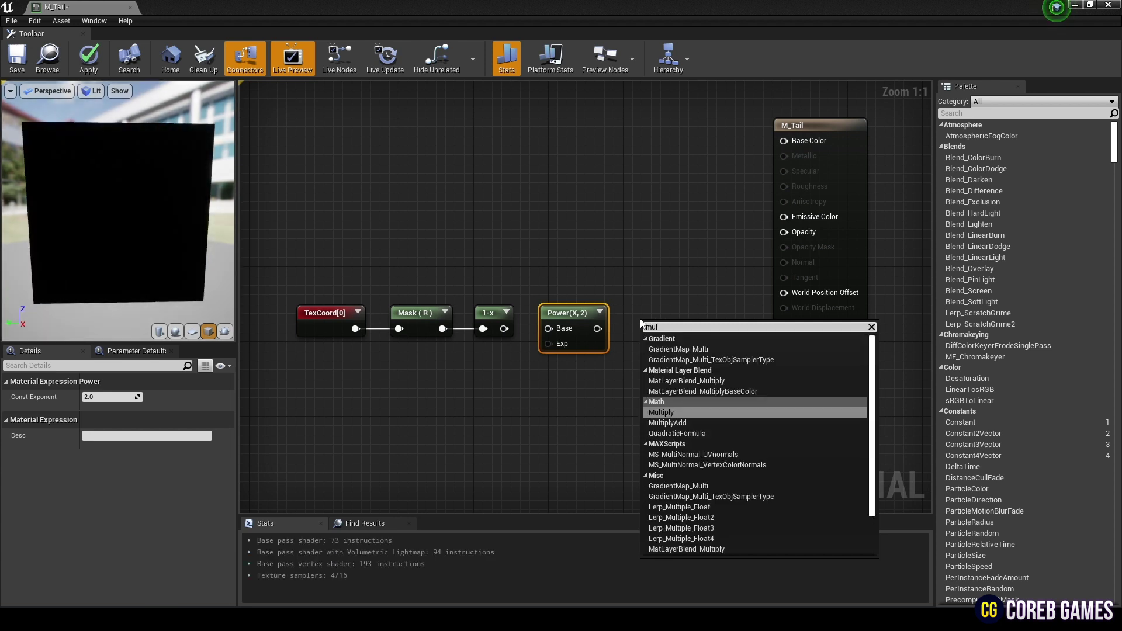
left_click(669, 413)
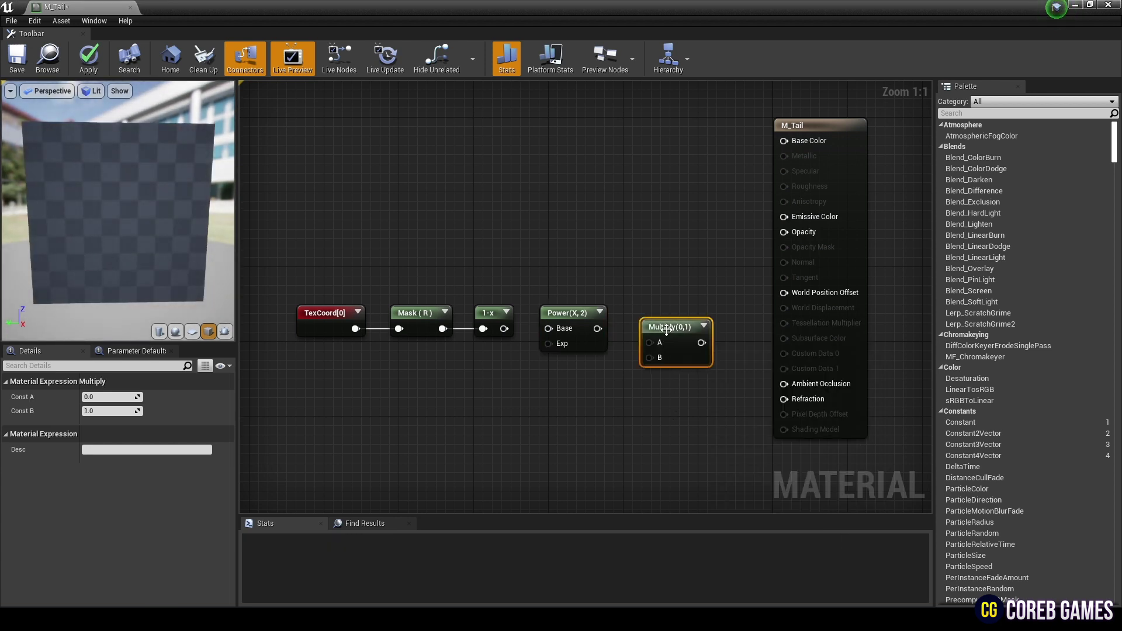
Set the Power exponent to 3.5 and the Multiply B constant to 4
left_click(565, 313)
left_click(111, 397)
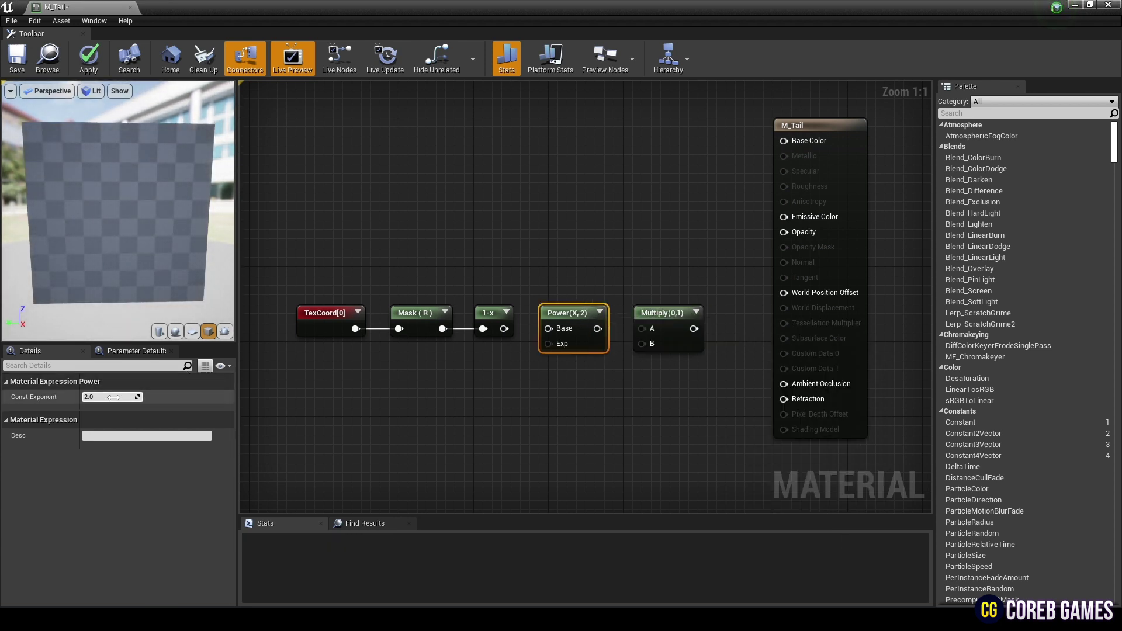
type("3.5")
key("Return")
left_click(662, 314)
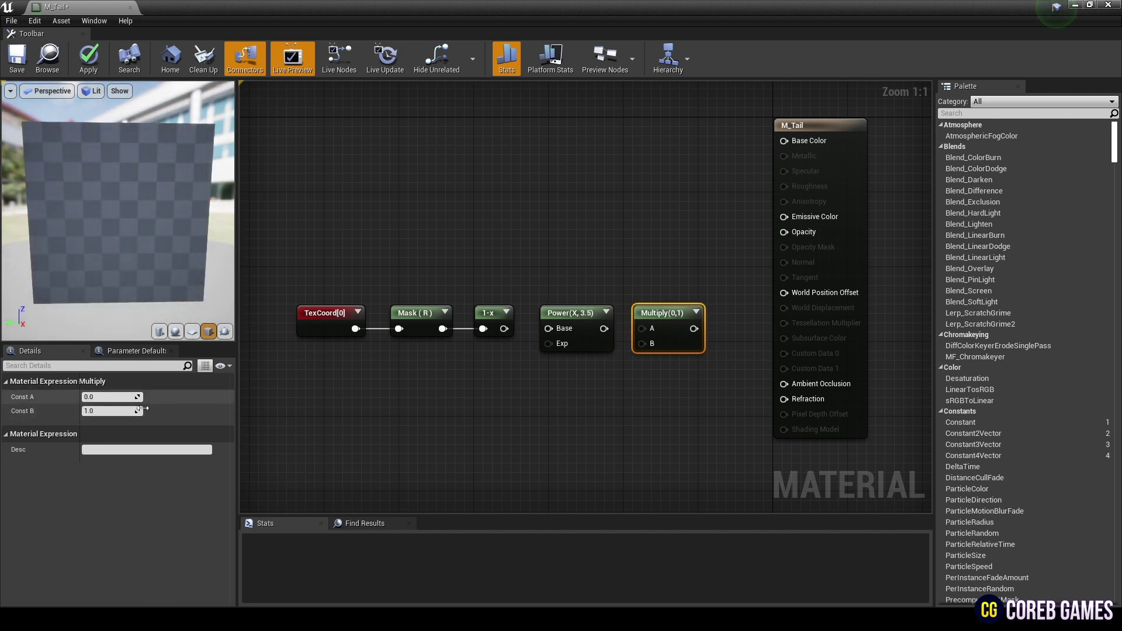
left_click(113, 411)
type("4")
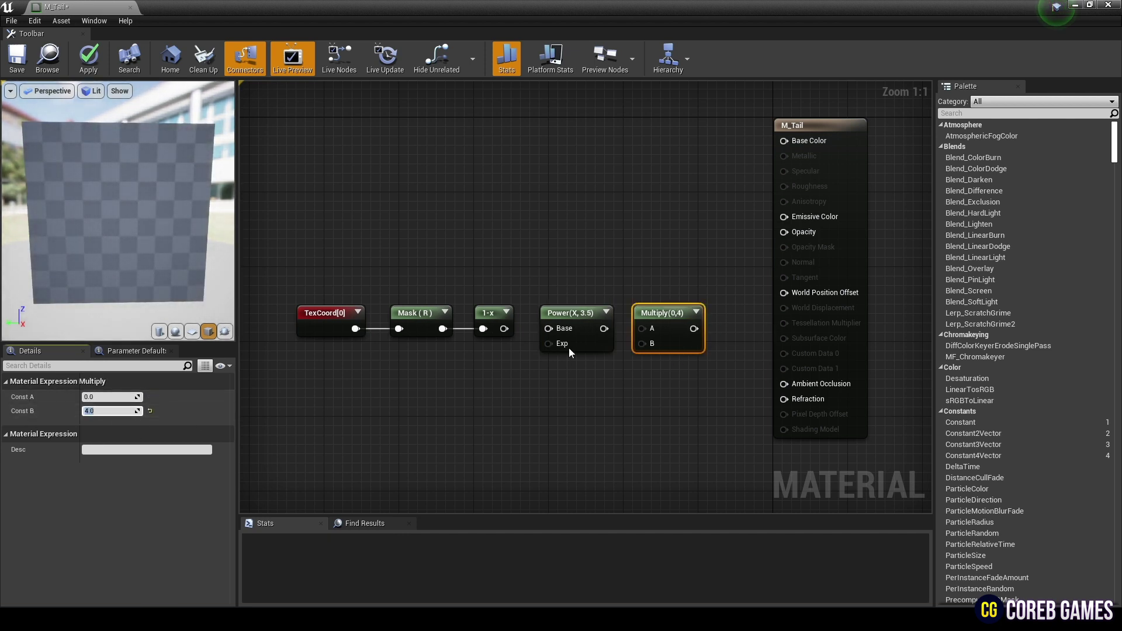
Wire 1-x into Power and Power into Multiply, then shift the whole chain left
left_click_drag(543, 330, 640, 333)
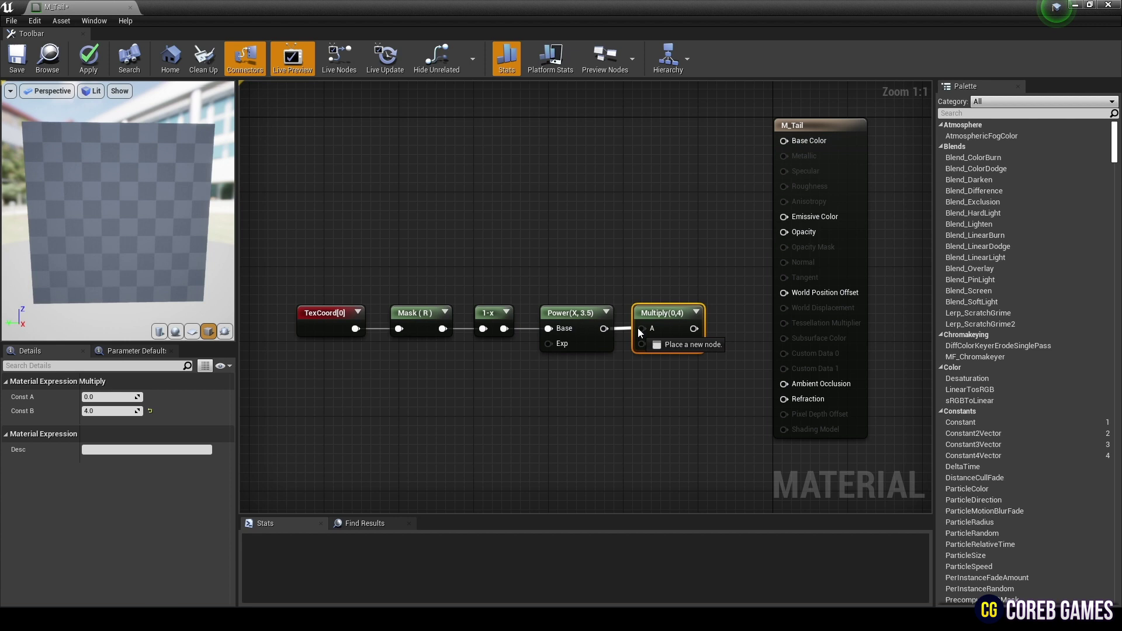
left_click(615, 390)
left_click_drag(309, 265, 690, 363)
left_click_drag(660, 313, 539, 314)
right_click_drag(545, 269, 659, 313)
Add a Particle Color node above the mask chain
right_click(602, 220)
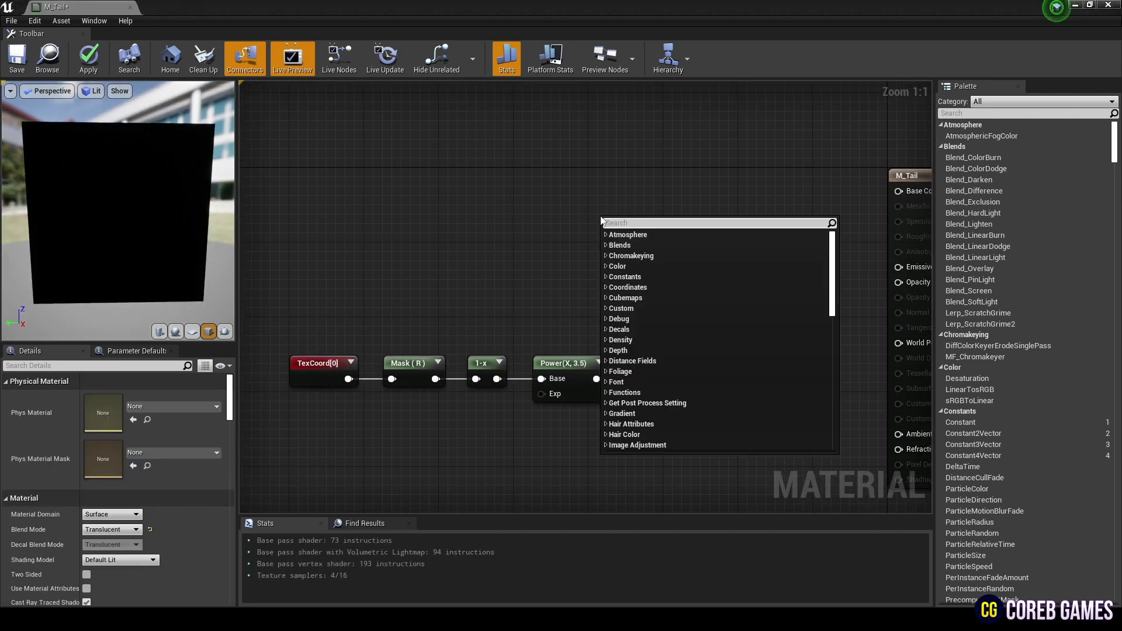
type("particle")
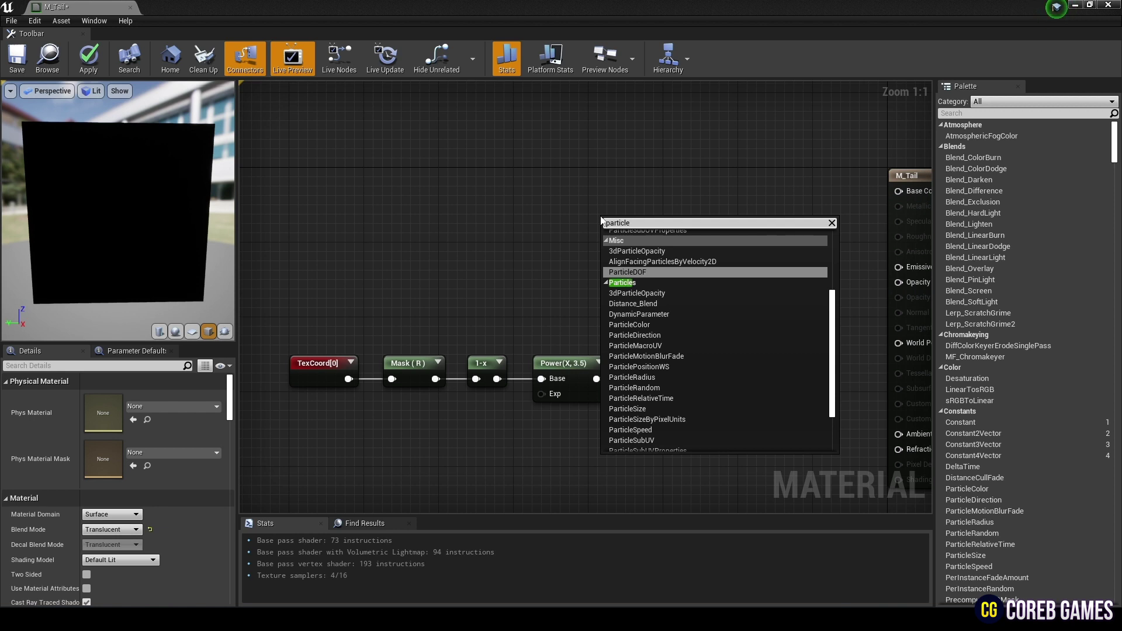
left_click(653, 324)
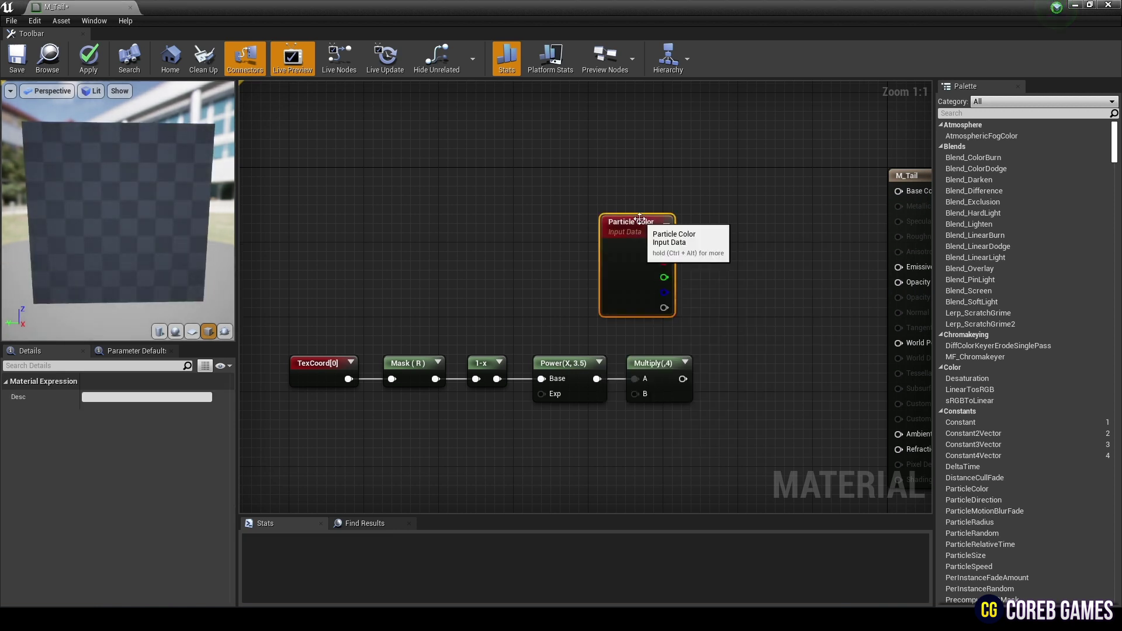
right_click_drag(658, 233, 562, 192)
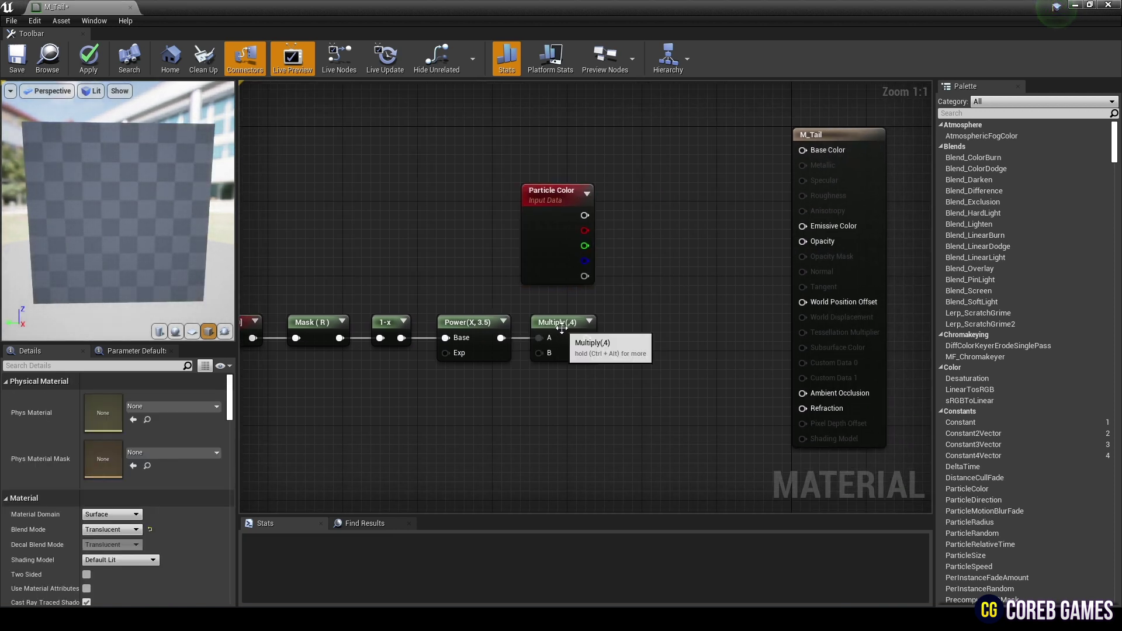
Duplicate the Multiply node and feed the chain's result into the copy's B input
left_click(674, 363)
key("ctrl+c")
left_click(664, 283)
key("ctrl+v")
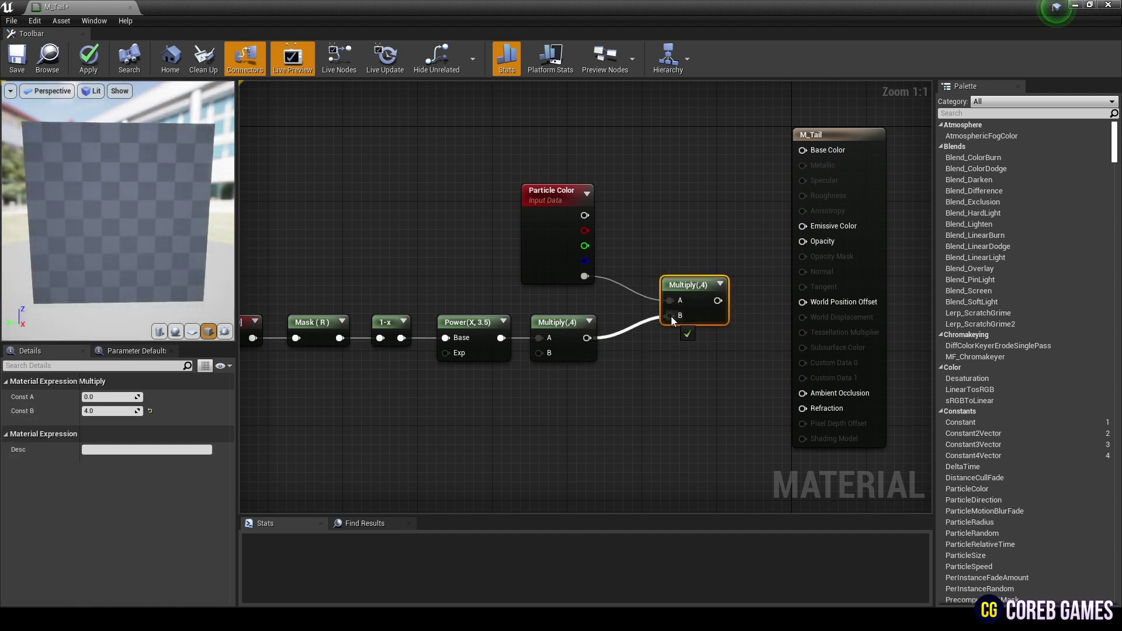
left_click_drag(673, 320, 802, 241)
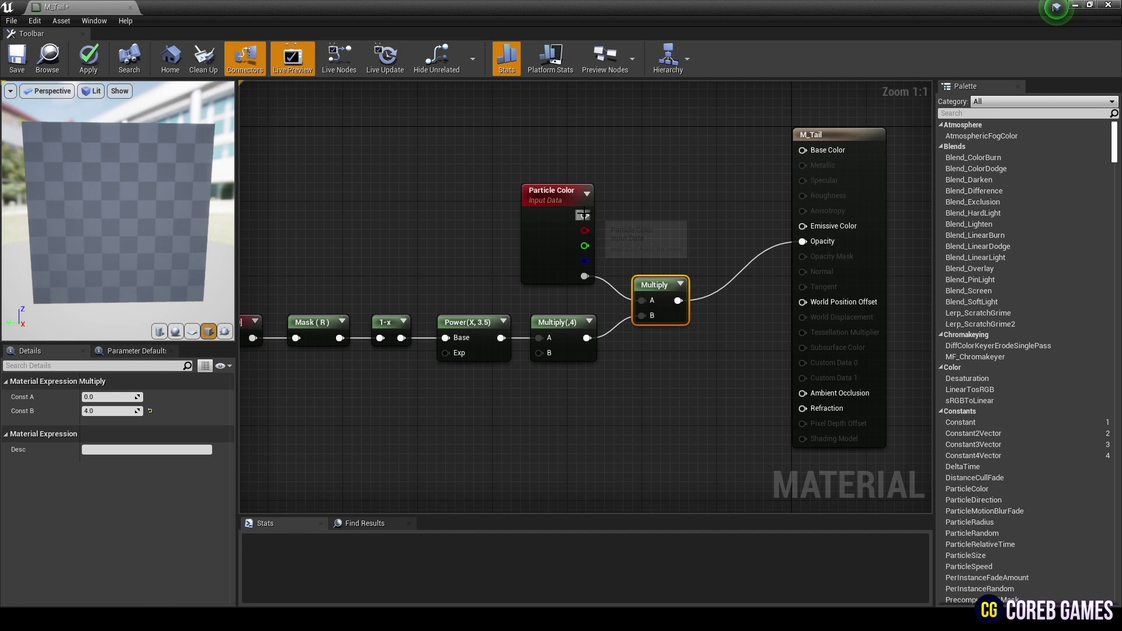
Wire Particle Color RGB into Emissive Color and its alpha into the new Multiply's A
left_click_drag(583, 215, 805, 229)
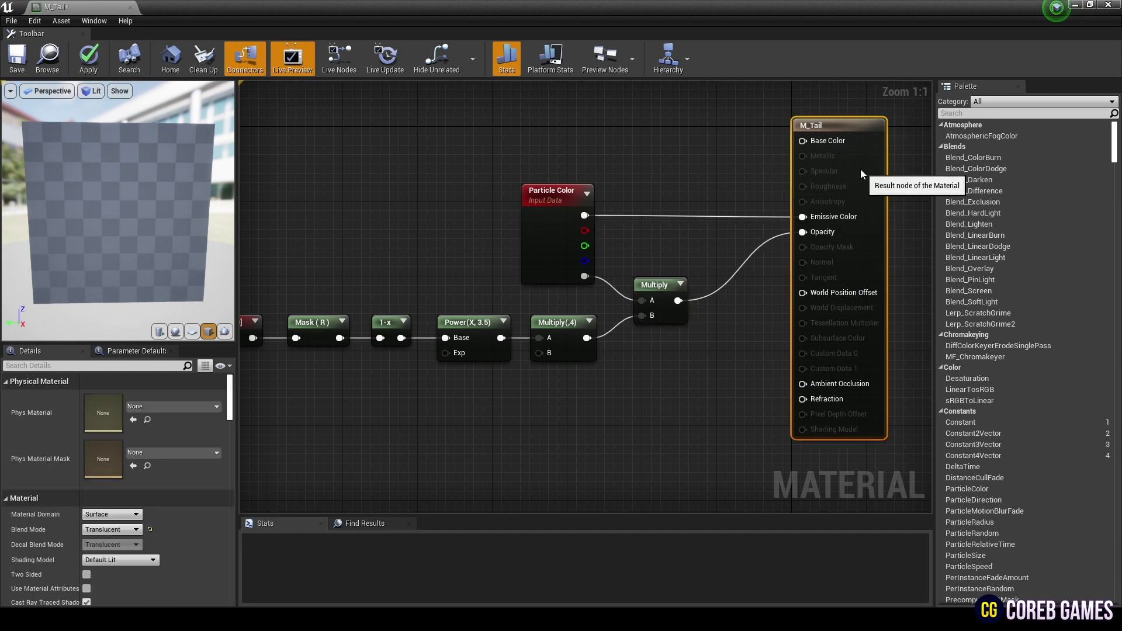
left_click_drag(860, 169, 802, 168)
key("Home")
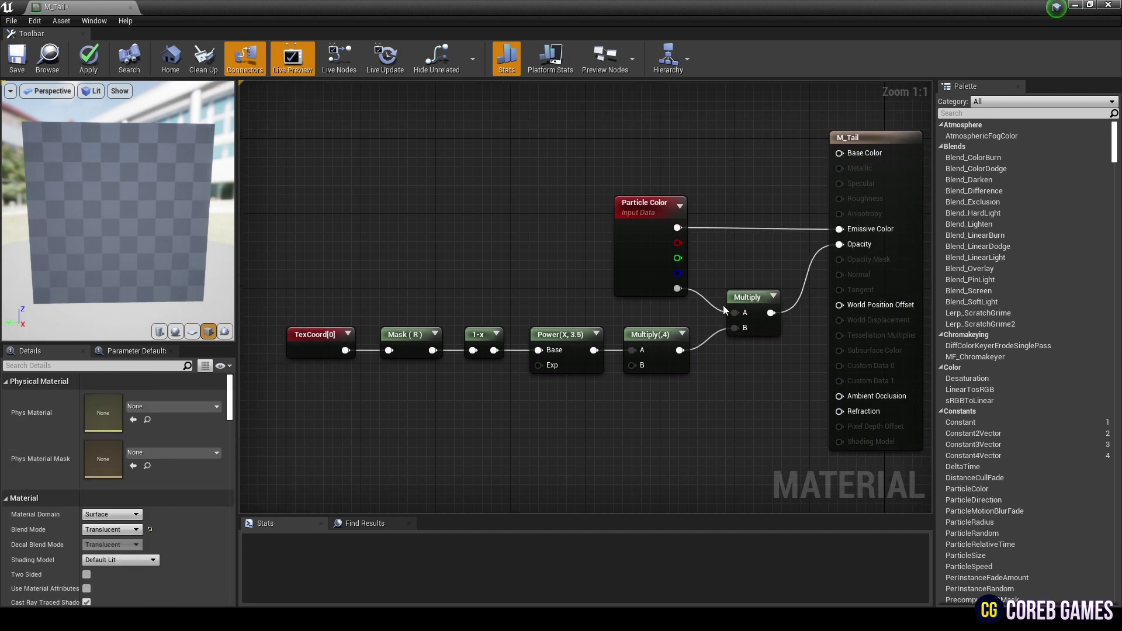
left_click_drag(723, 310, 734, 313)
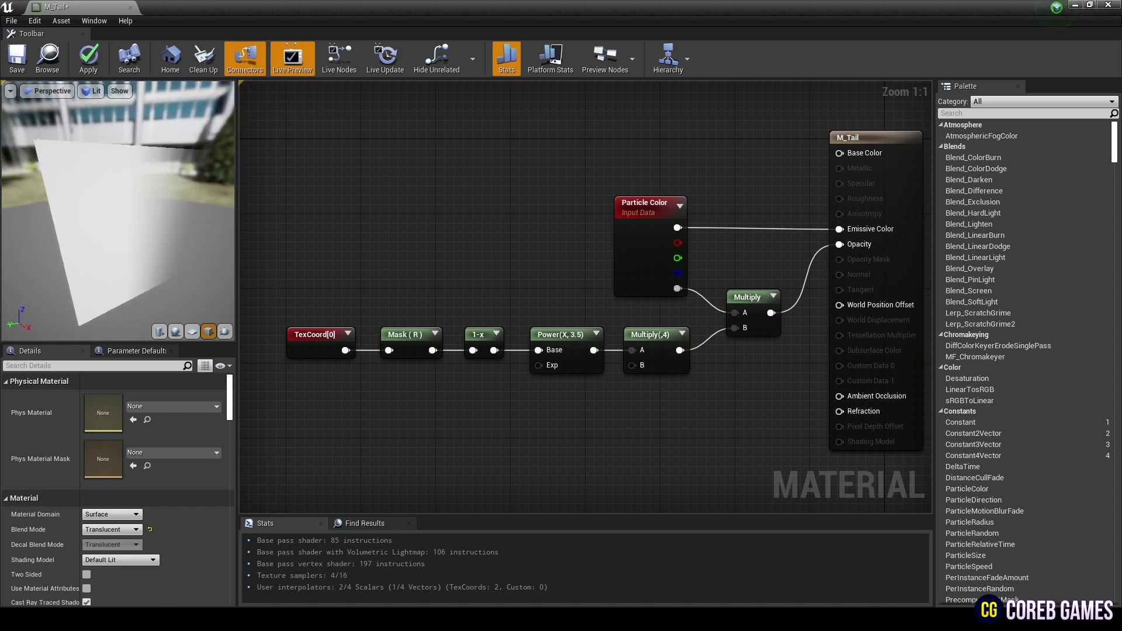
Preview M_Tail on a plane mesh and save the material
left_click(192, 332)
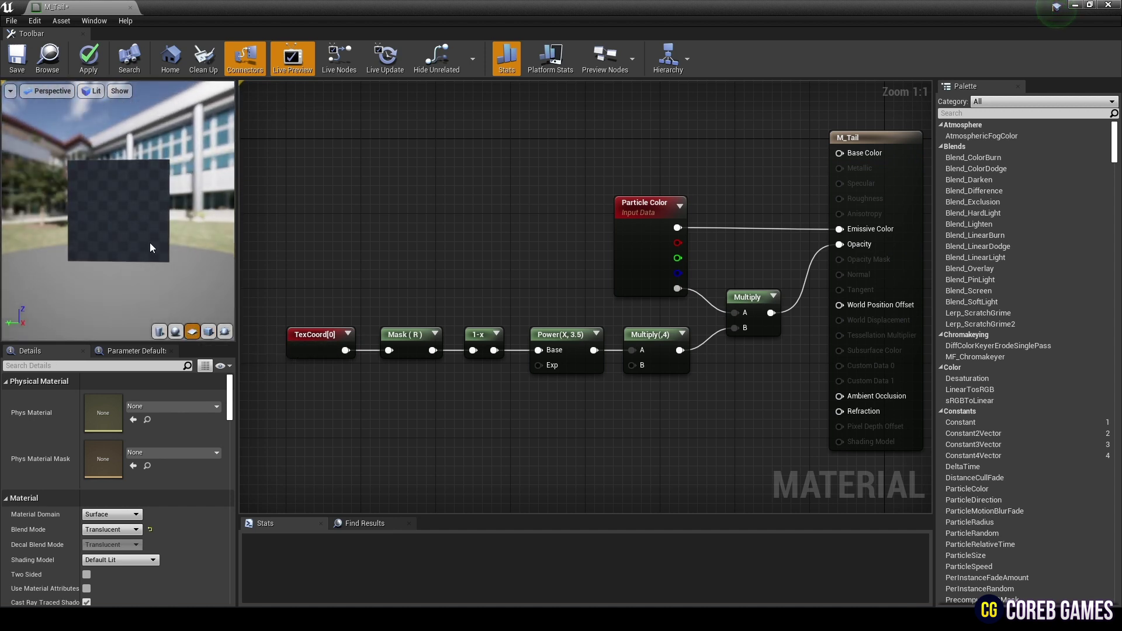
left_click_drag(150, 247, 136, 242)
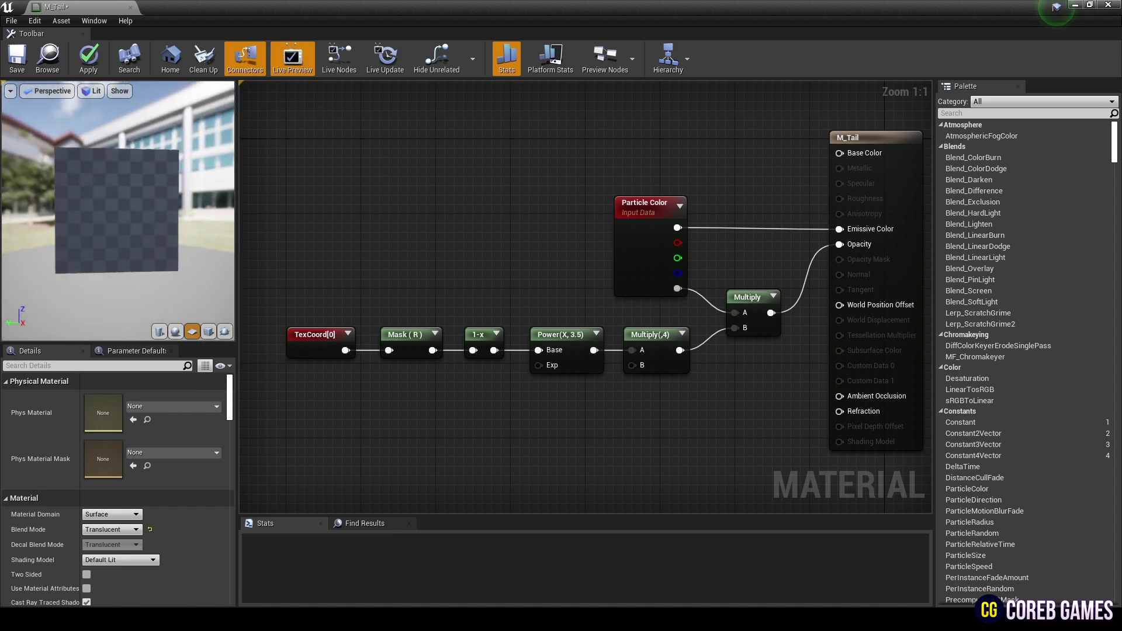
left_click(17, 59)
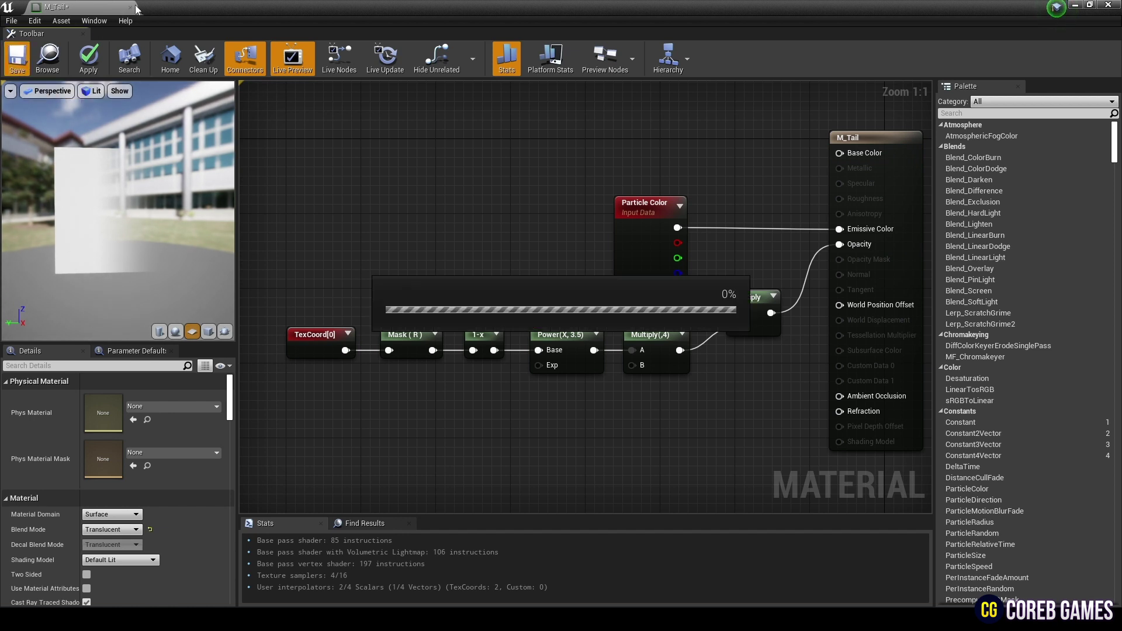
Close the material editor and create Niagara system NS_Swirl_ from the Fountain emitter template
left_click(130, 7)
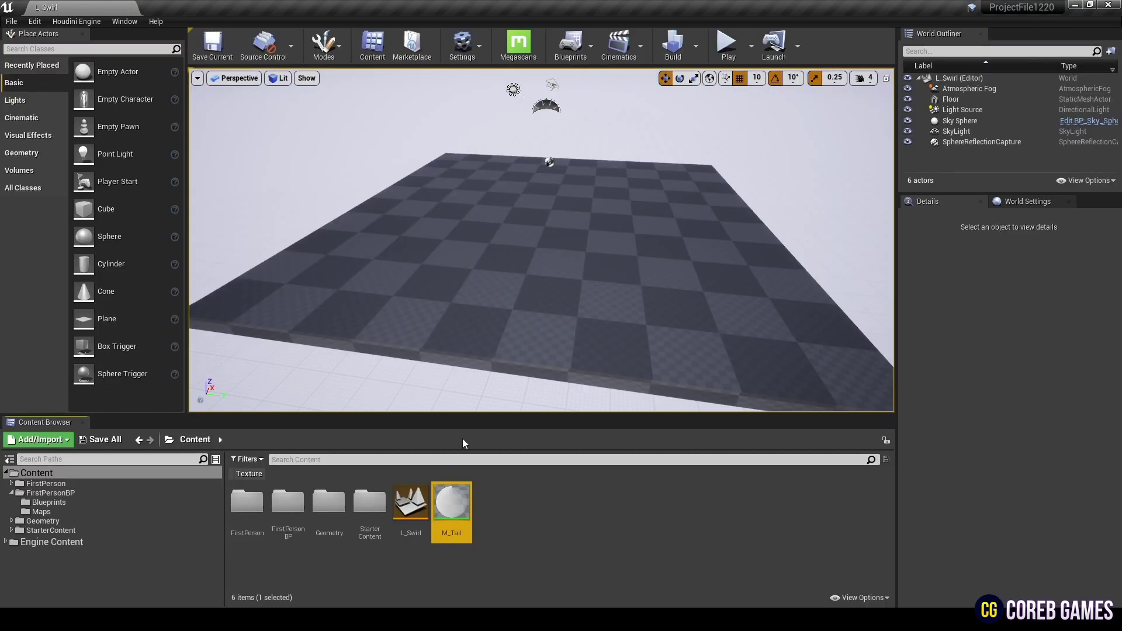
right_click(501, 499)
mouse_move(537, 403)
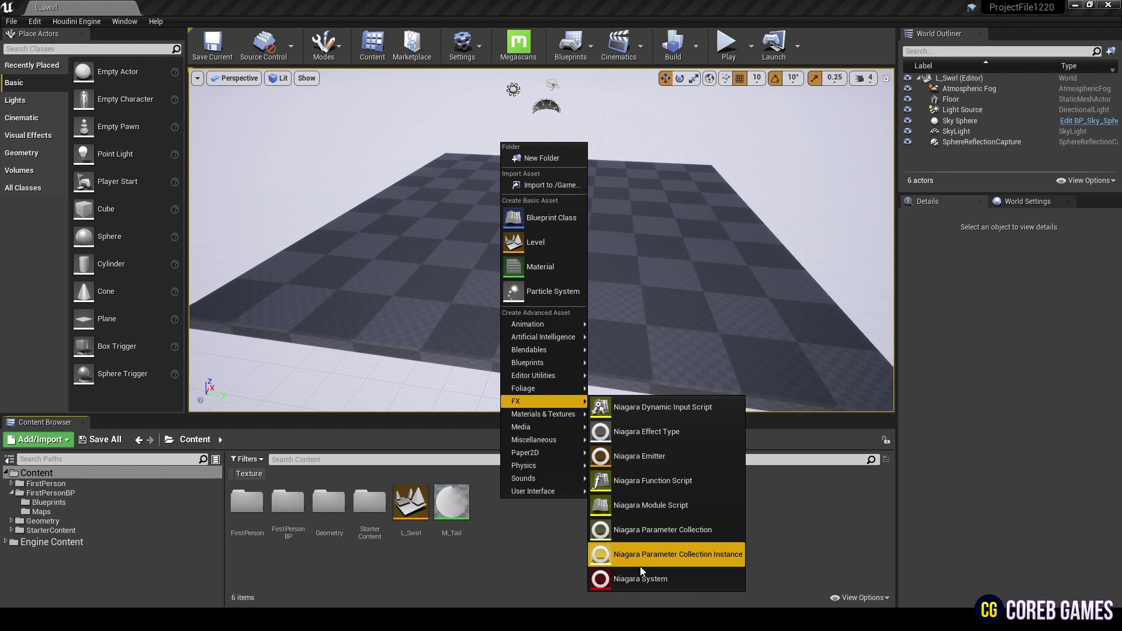
left_click(648, 582)
left_click(550, 189)
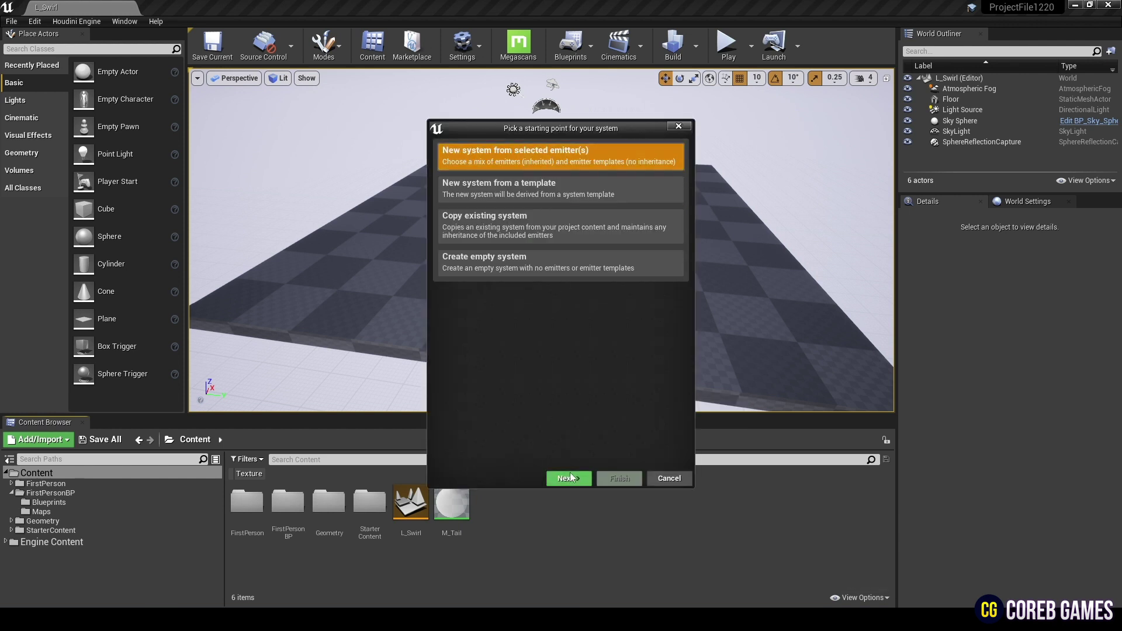
left_click(569, 478)
left_click(531, 341)
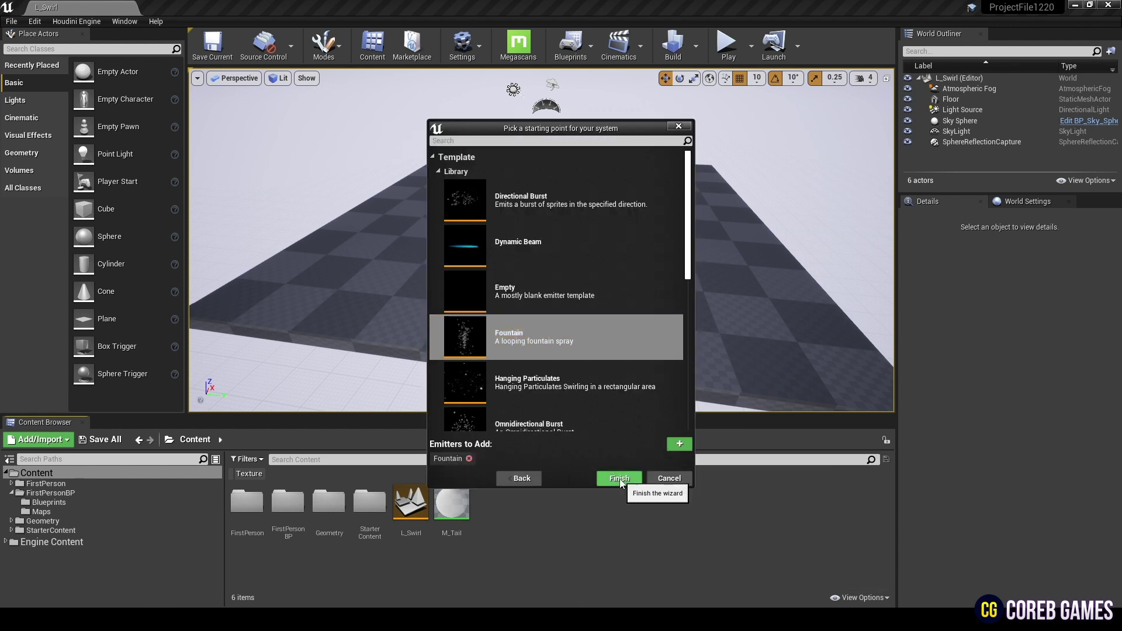
left_click(619, 479)
type("NS_Swirl")
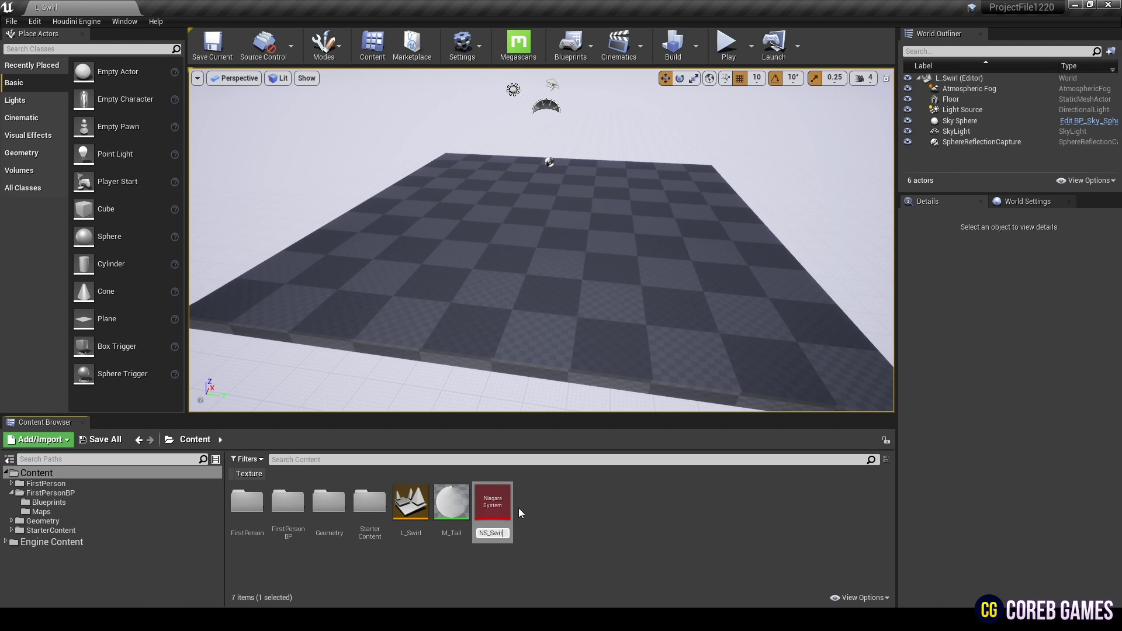
type("_")
key("Return")
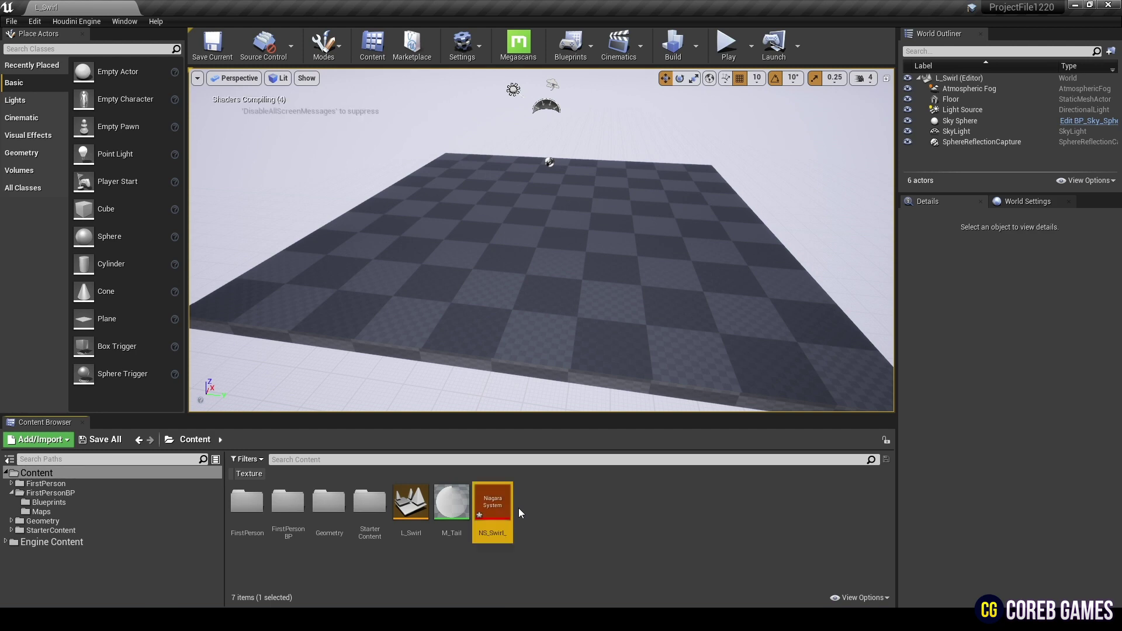
Open NS_Swirl_, rename the Fountain emitter to Particle, and enable Local Space in its properties
double_click(515, 506)
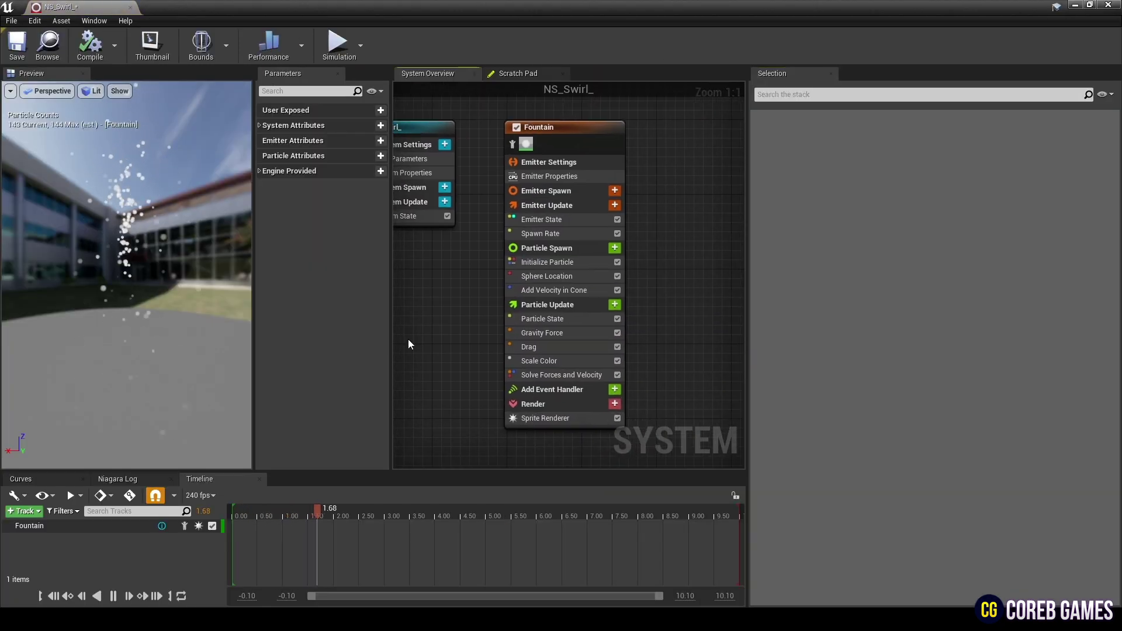
right_click(539, 137)
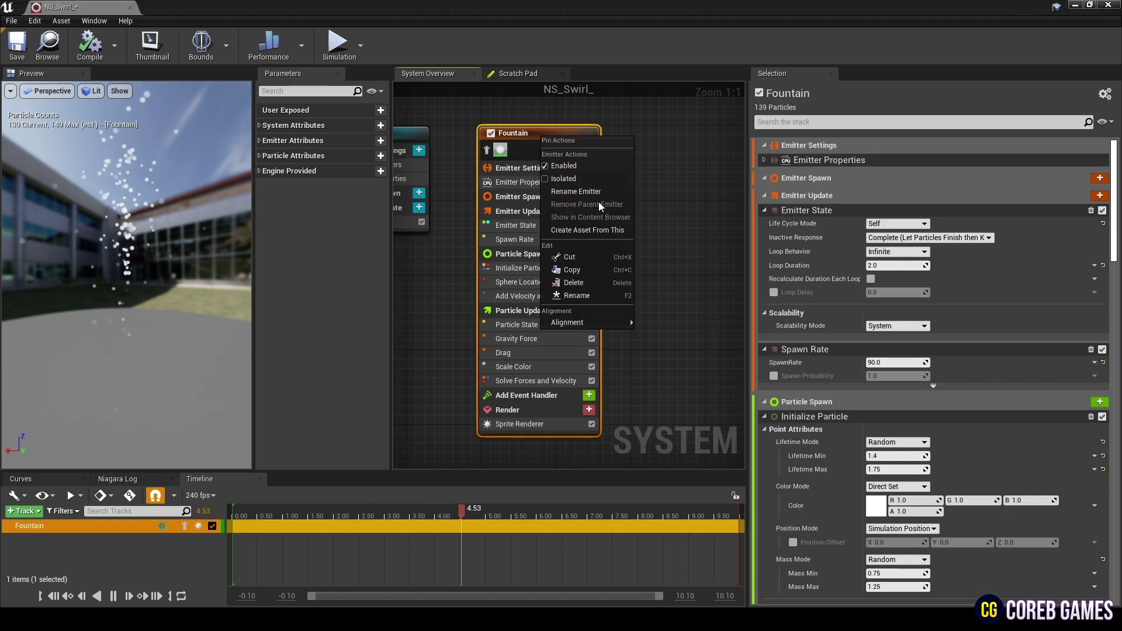
left_click(602, 293)
type("PA")
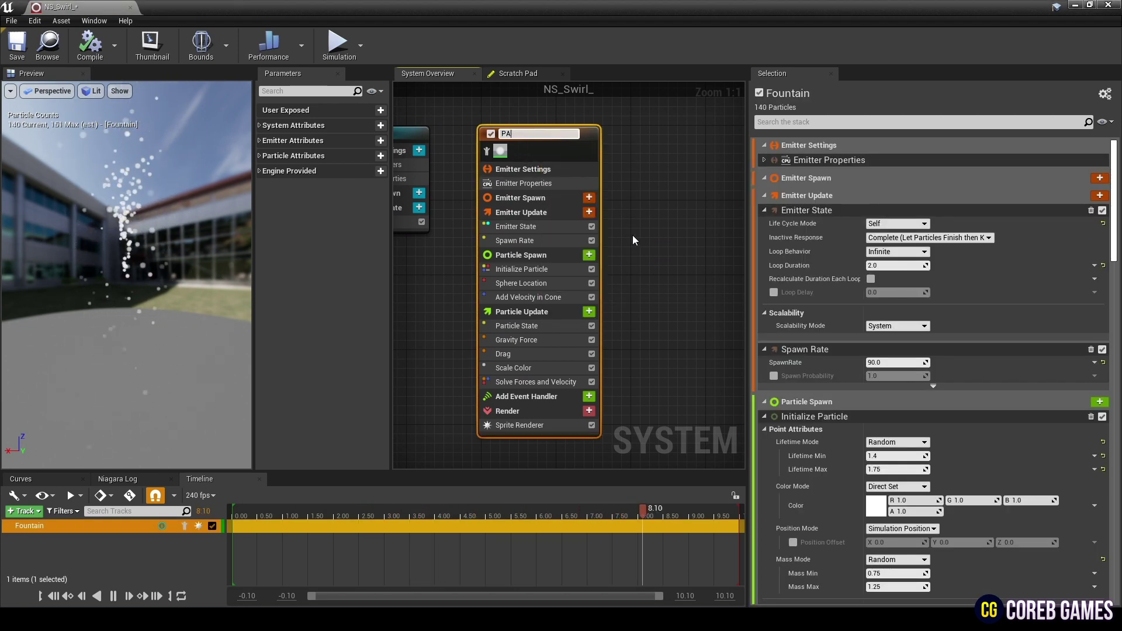
key("BackSpace")
type("article")
key("Return")
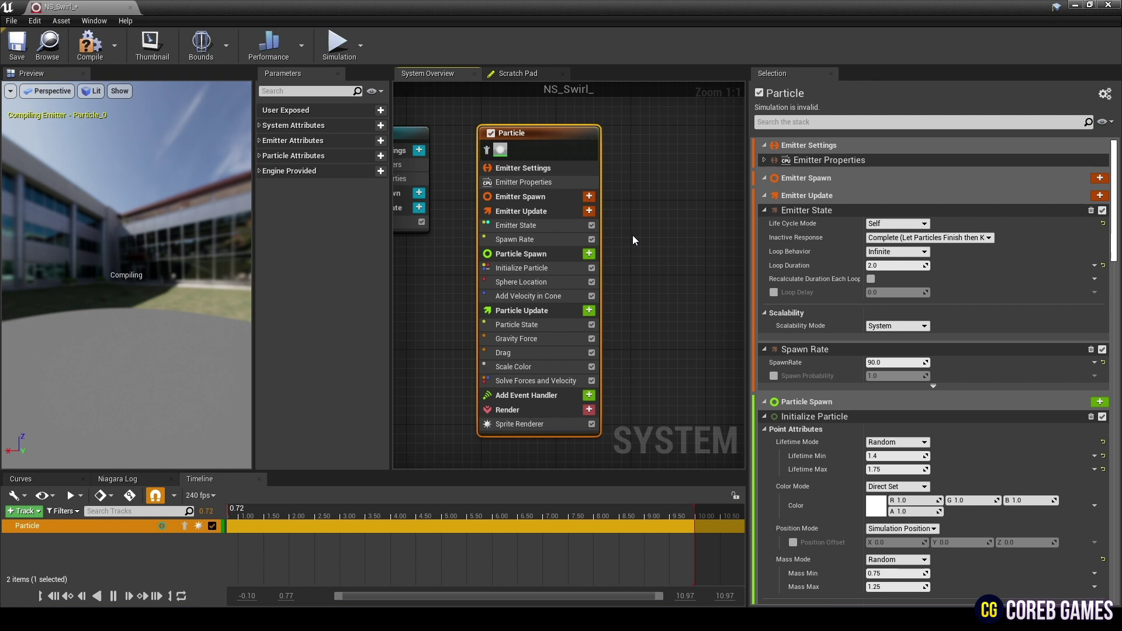
left_click(520, 182)
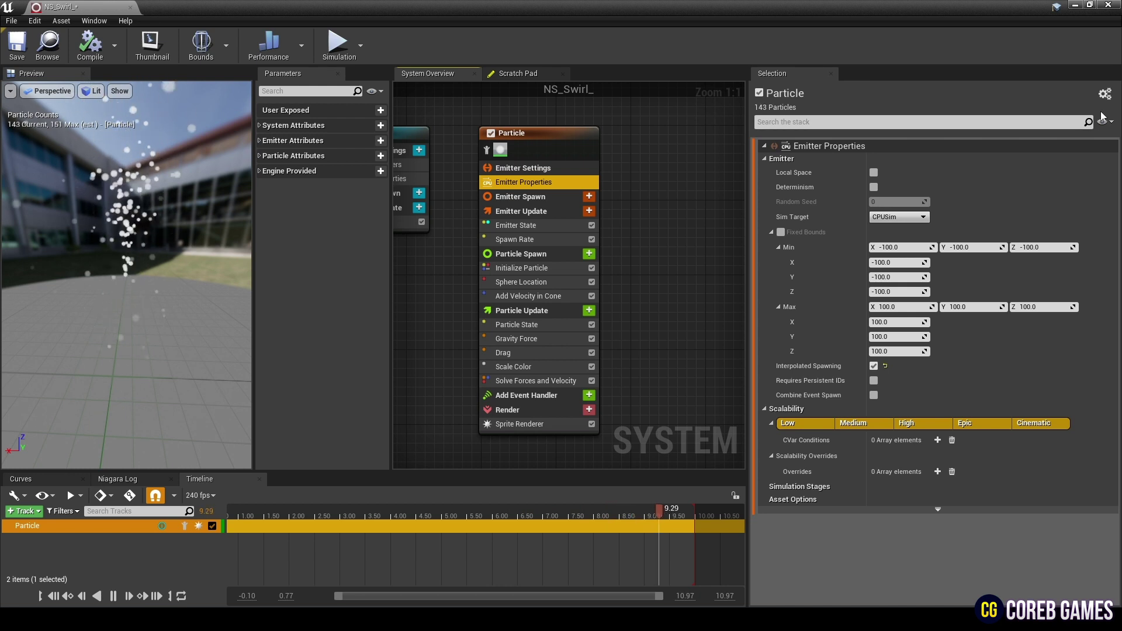
left_click(874, 172)
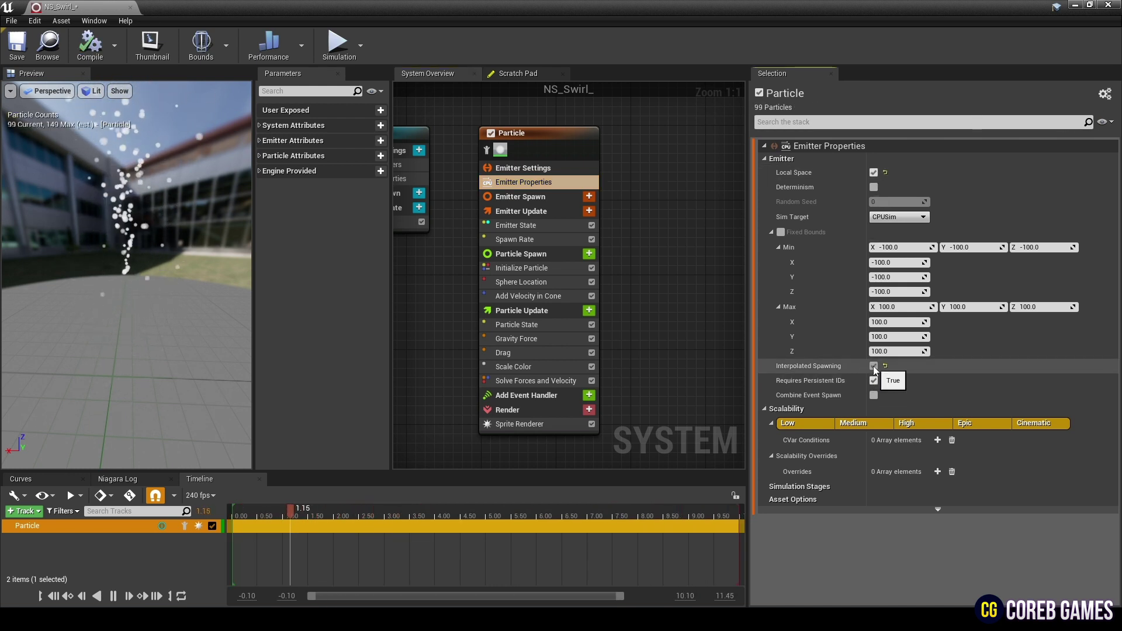
Set the Particle emitter's Spawn Rate to 35
left_click(537, 223)
left_click(523, 239)
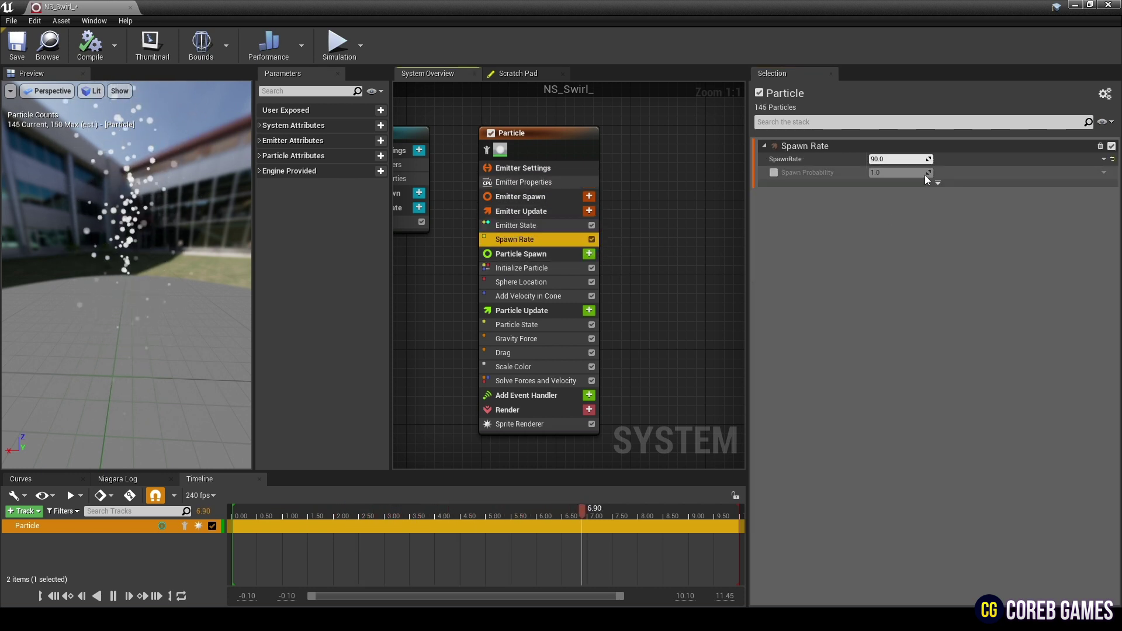
left_click(894, 159)
type("3")
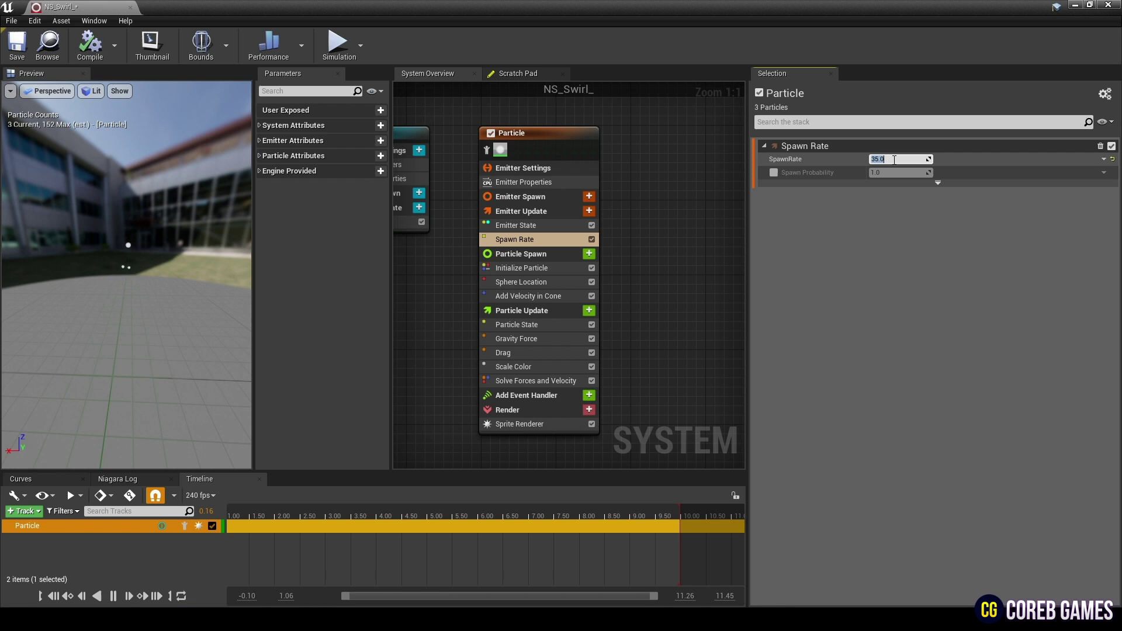
type("5")
key("Return")
left_click(679, 290)
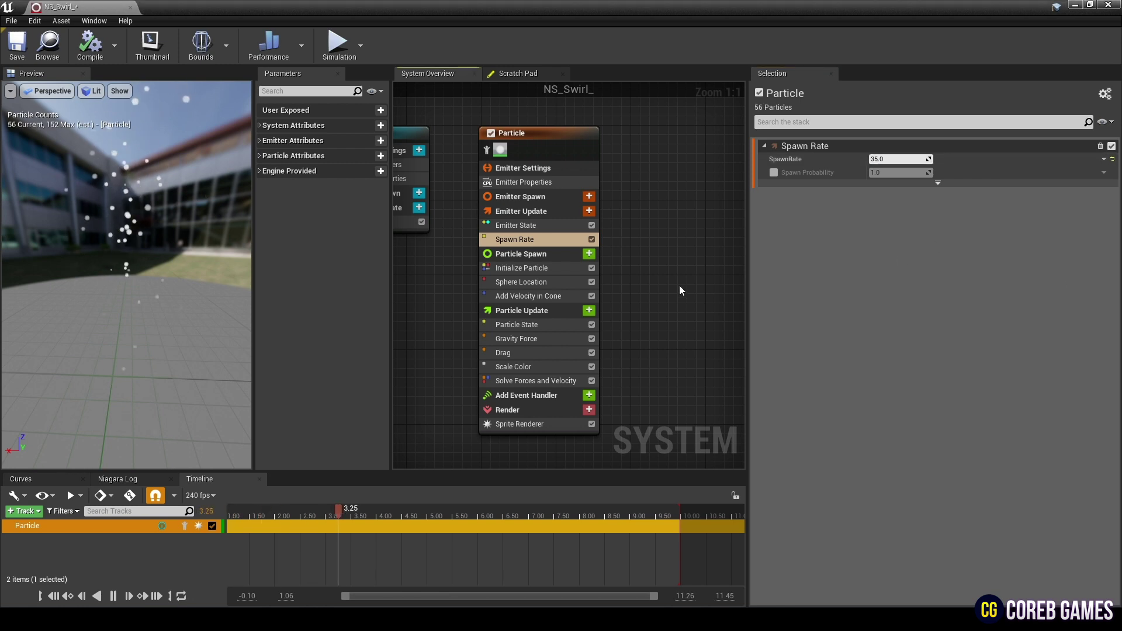
In Initialize Particle, set lifetime 2–3.5, colour R 400 G 50, and Uniform sprite size
left_click(494, 269)
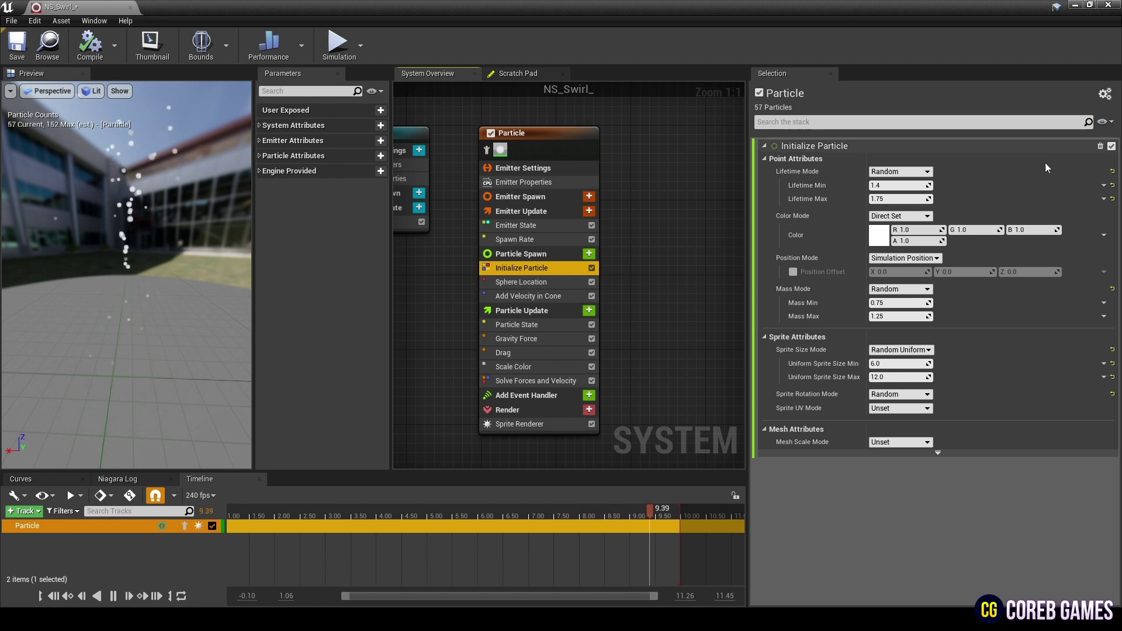
left_click(897, 185)
type("2")
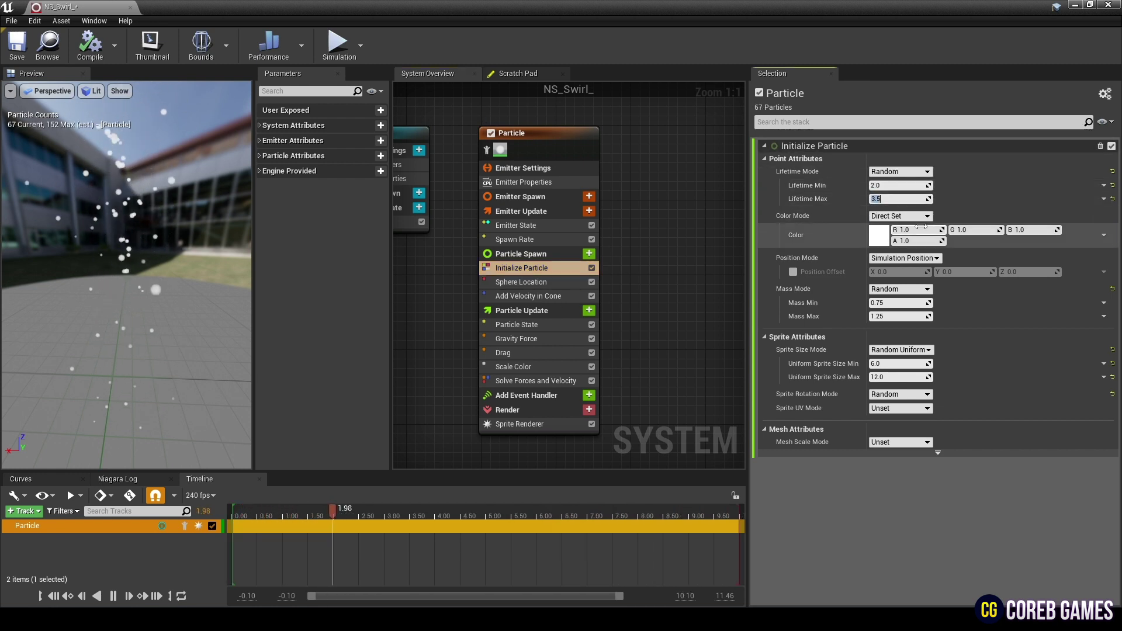
type("400")
key("Return")
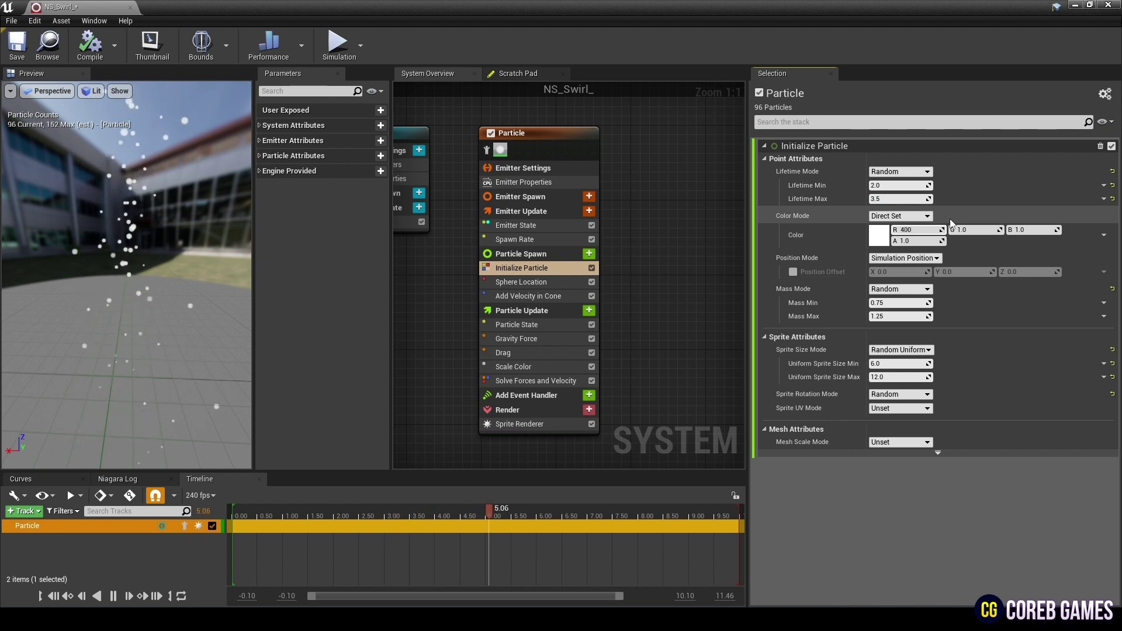
left_click(973, 230)
type("50")
key("Return")
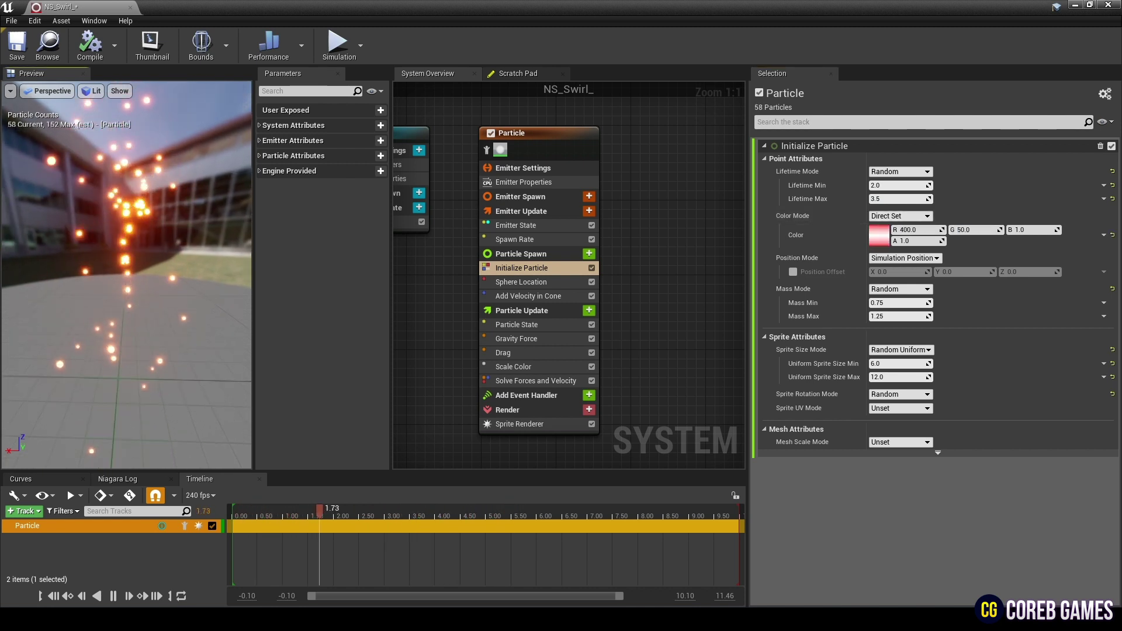
left_click(898, 351)
left_click(896, 367)
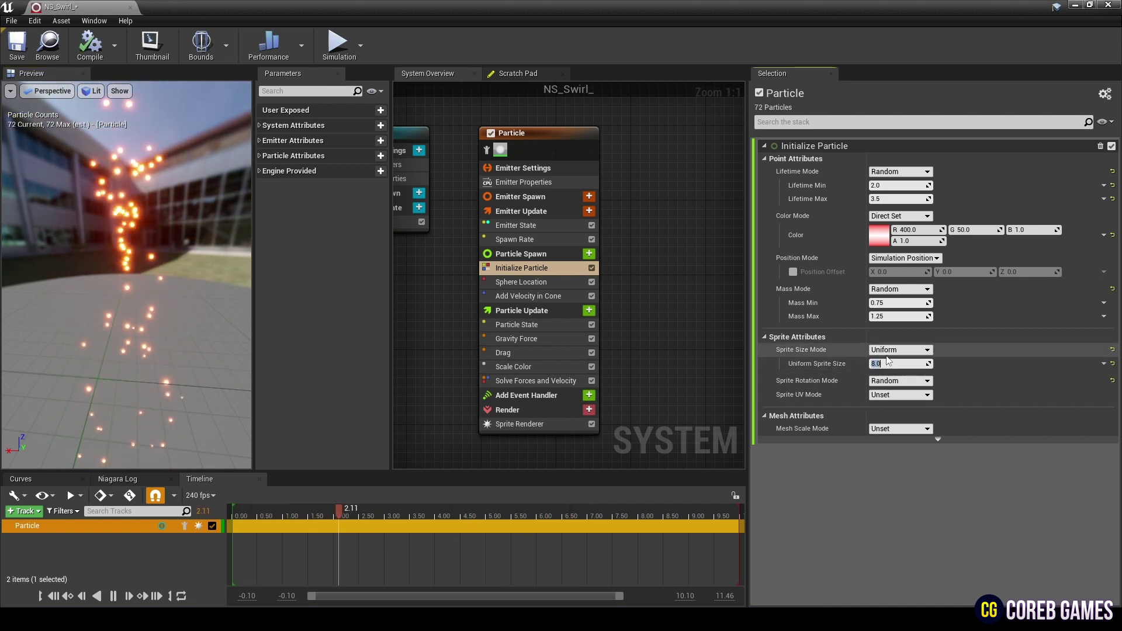
Replace the sphere location and cone velocity modules with an Add Velocity module
left_click(561, 281)
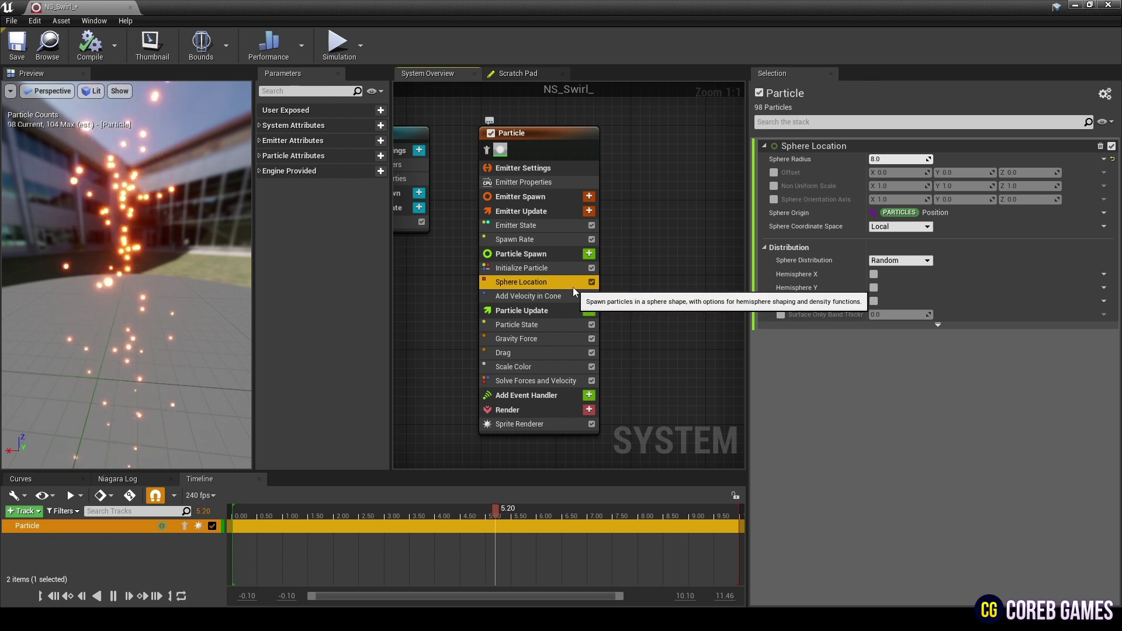
key("Delete")
key("Delete")
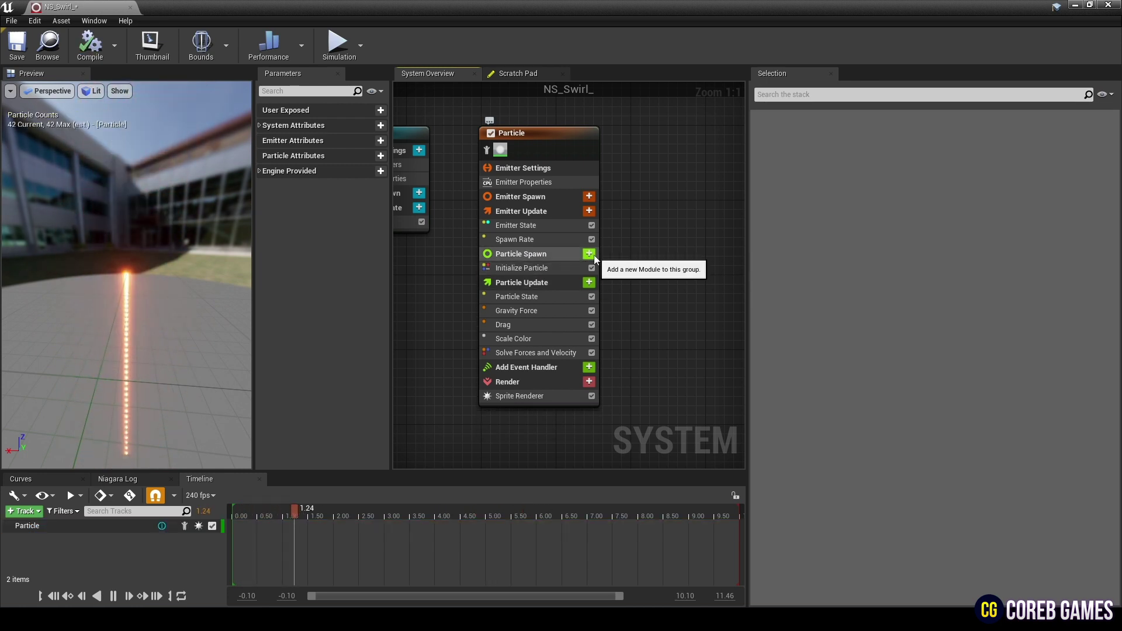
left_click(589, 254)
type("add v")
key("Return")
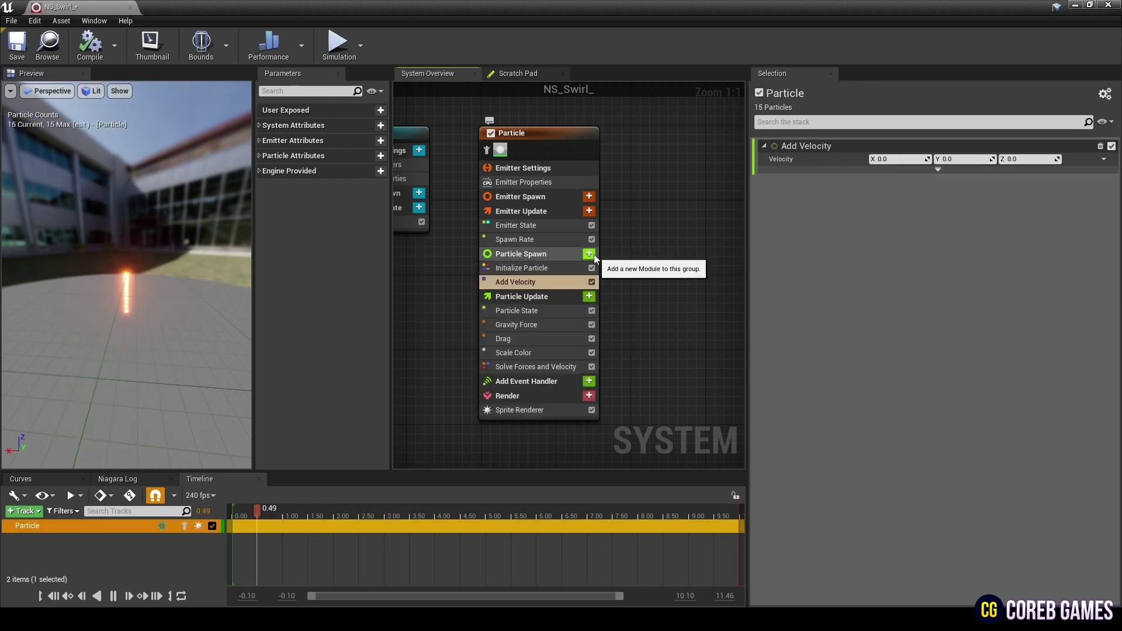
Make Add Velocity a Random Range Vector from -50 to 50 on X, Y and Z
left_click(1103, 159)
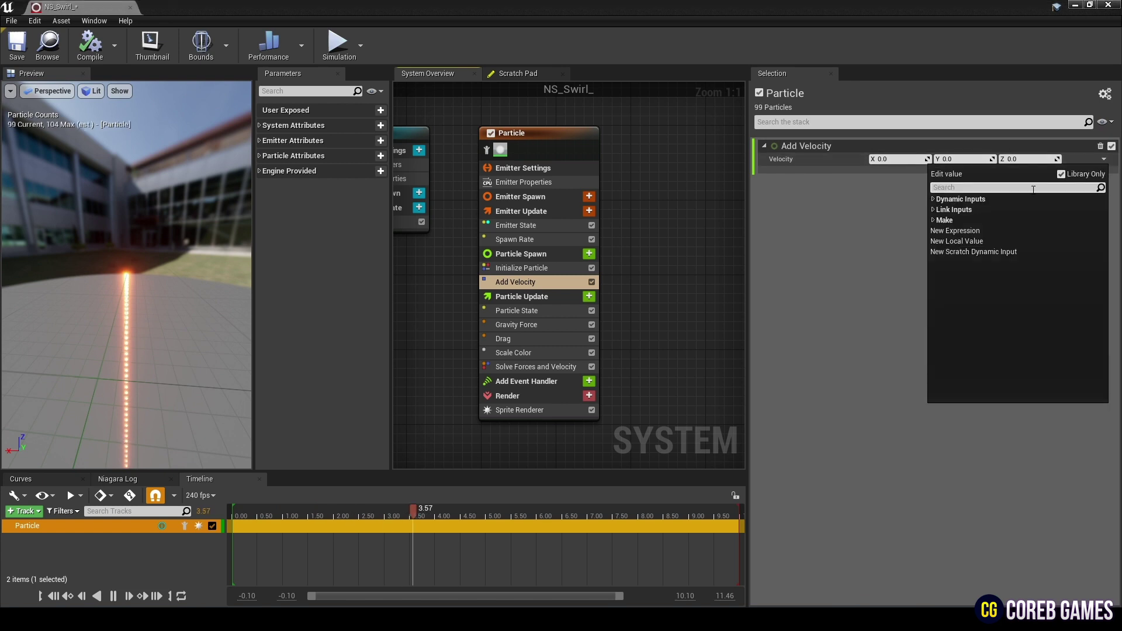
type("ran")
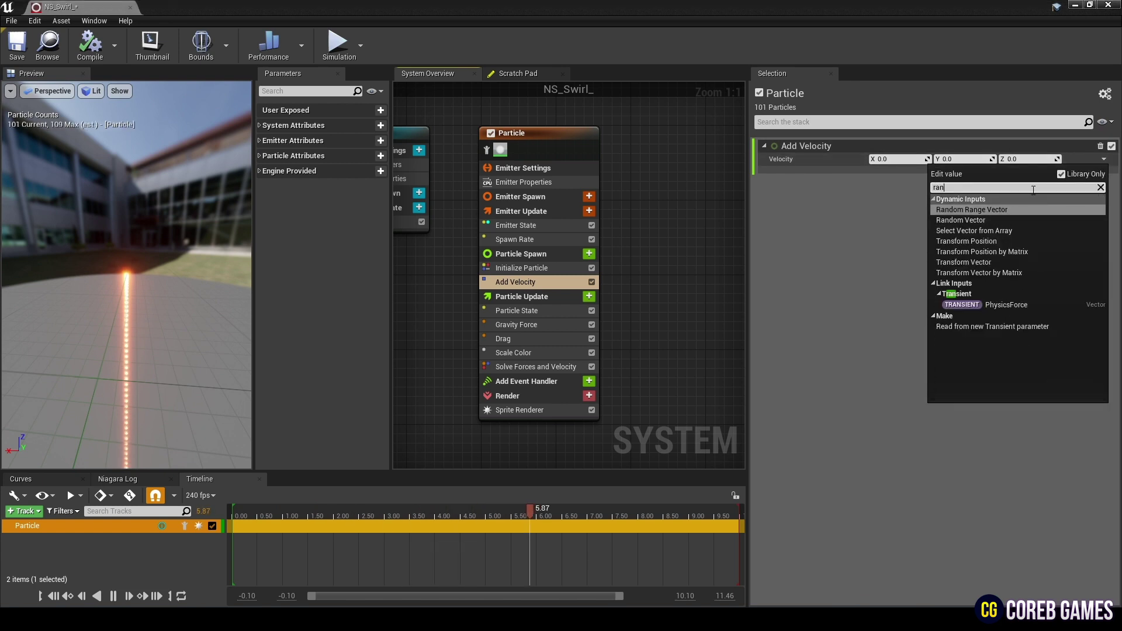
left_click(1002, 210)
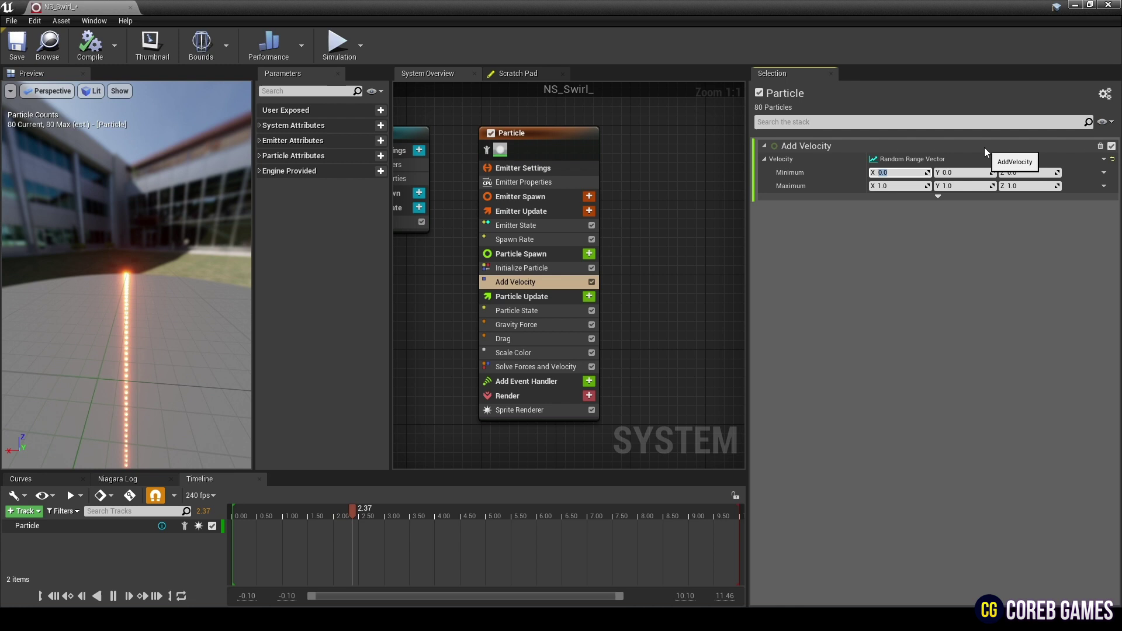
type("-500")
key("Return")
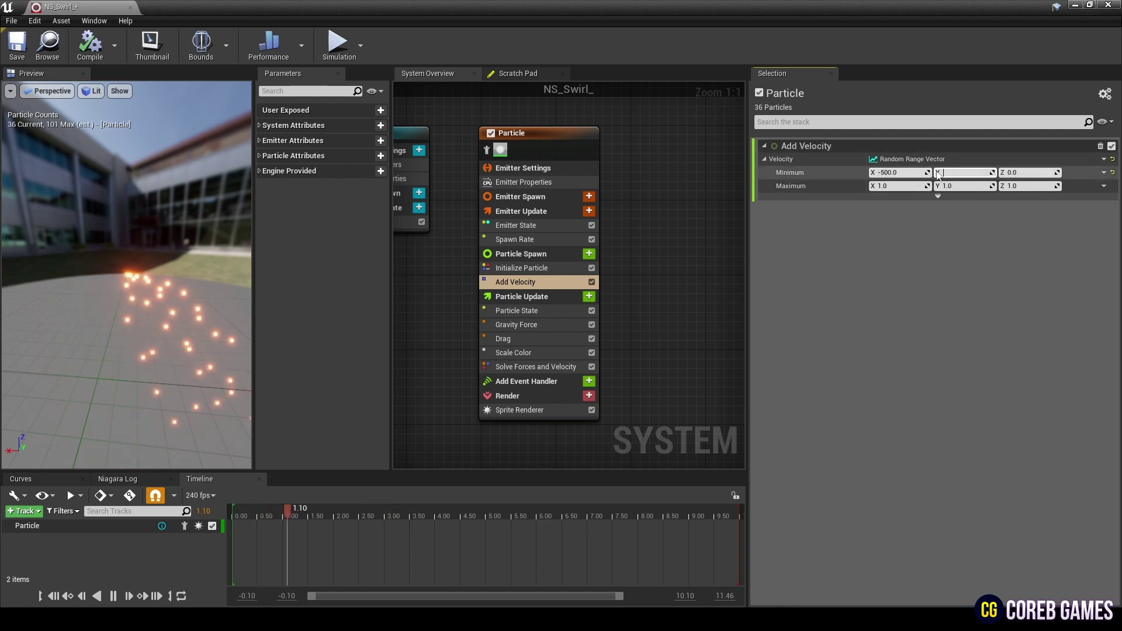
left_click(908, 173)
type("-50")
key("Tab")
type("-50")
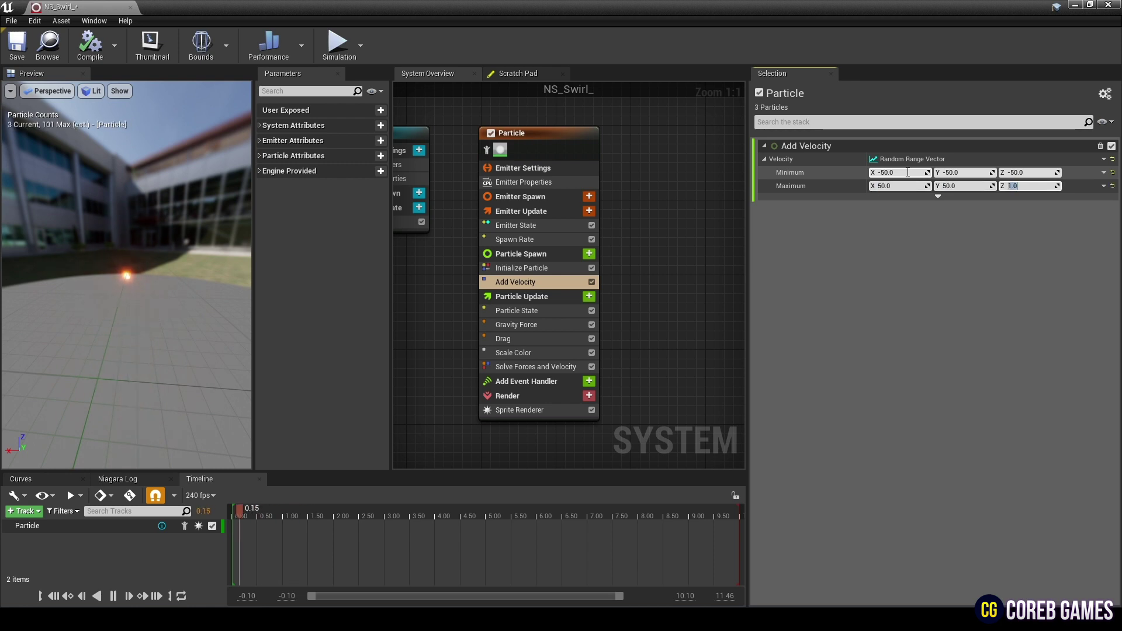
key("Return")
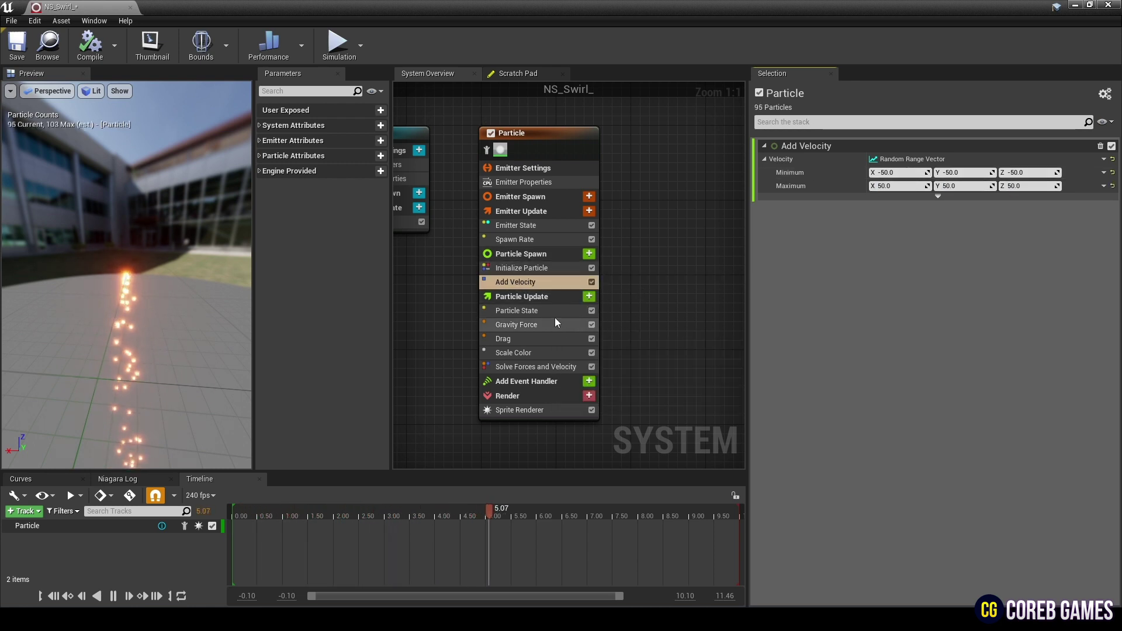
Replace Gravity Force with a Vortex Force of 650, fixing its module order
left_click(554, 313)
left_click(558, 324)
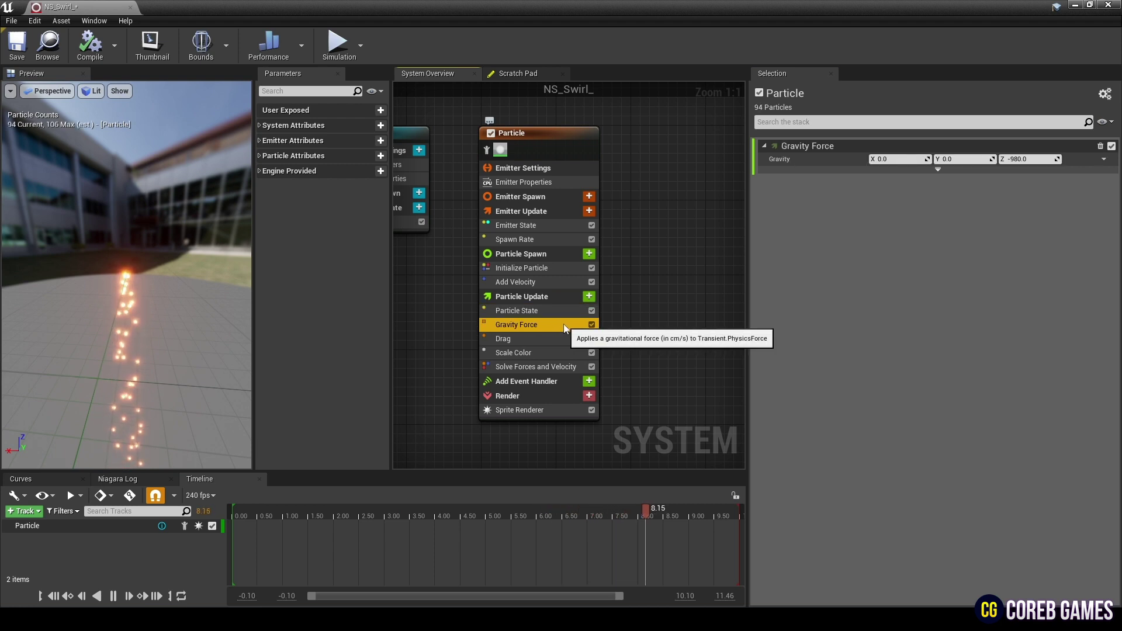
key("Delete")
left_click(588, 297)
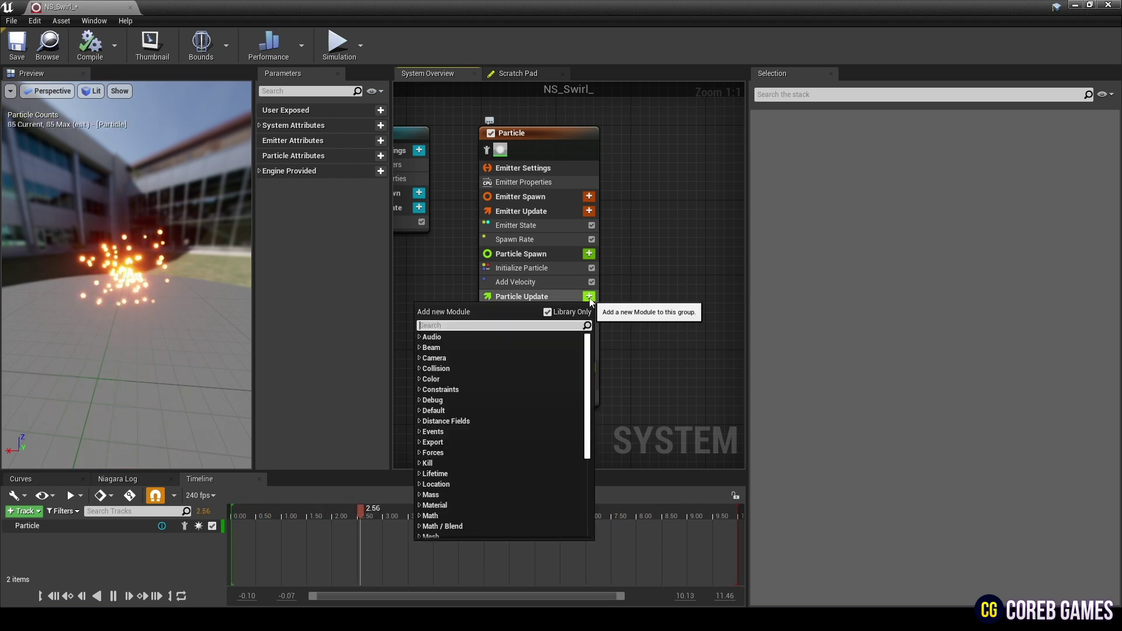
type("vor")
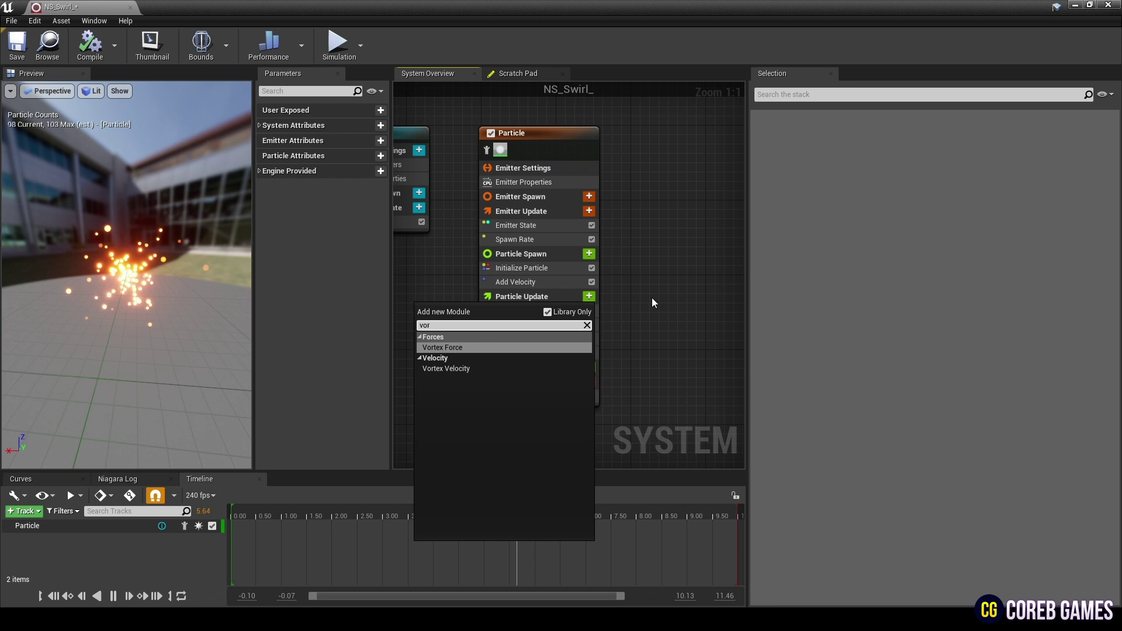
key("Return")
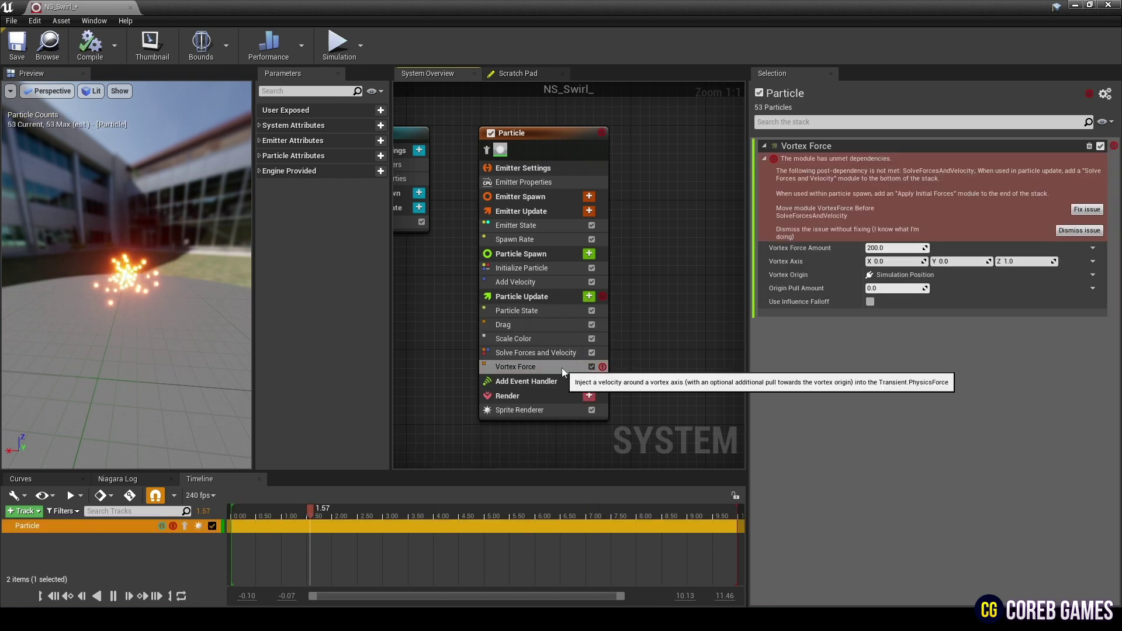
left_click(1087, 210)
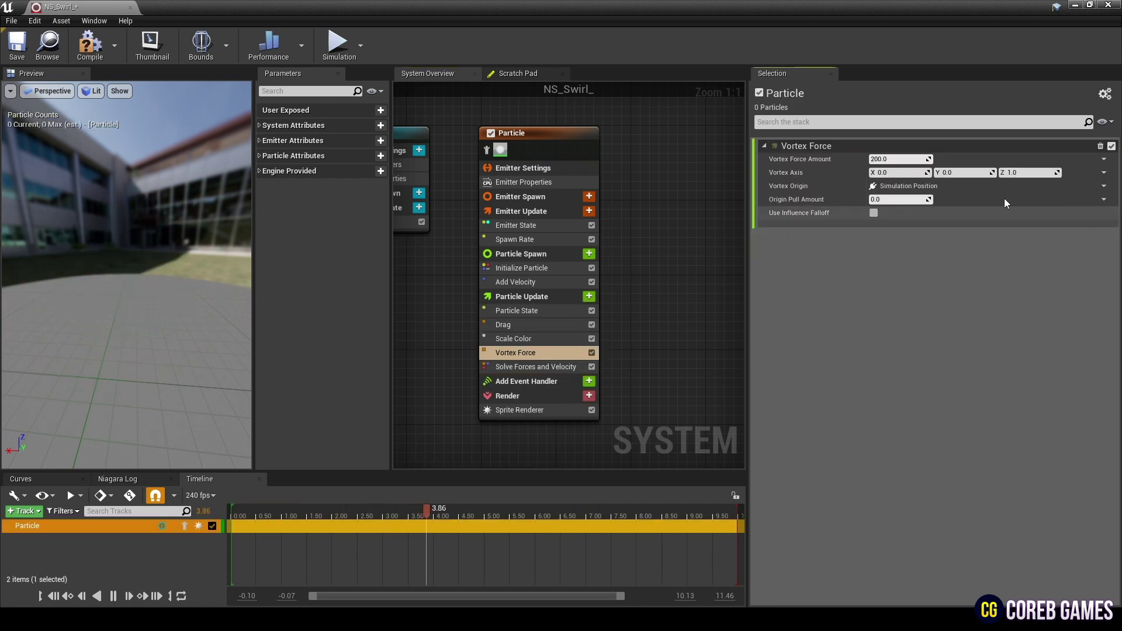
left_click(887, 158)
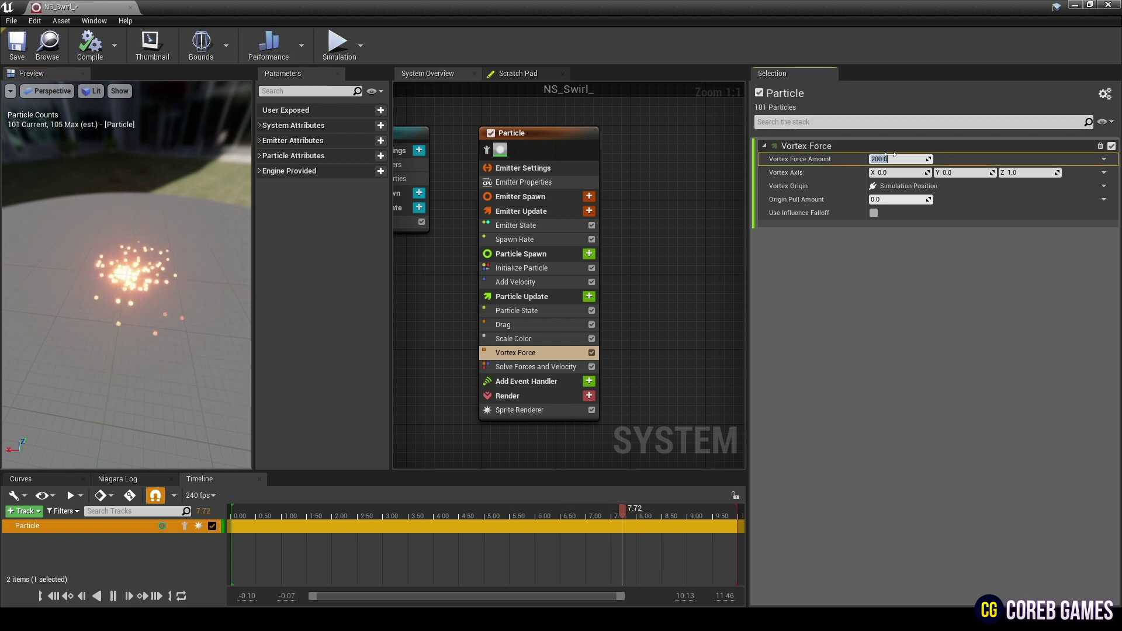
type("650")
key("Return")
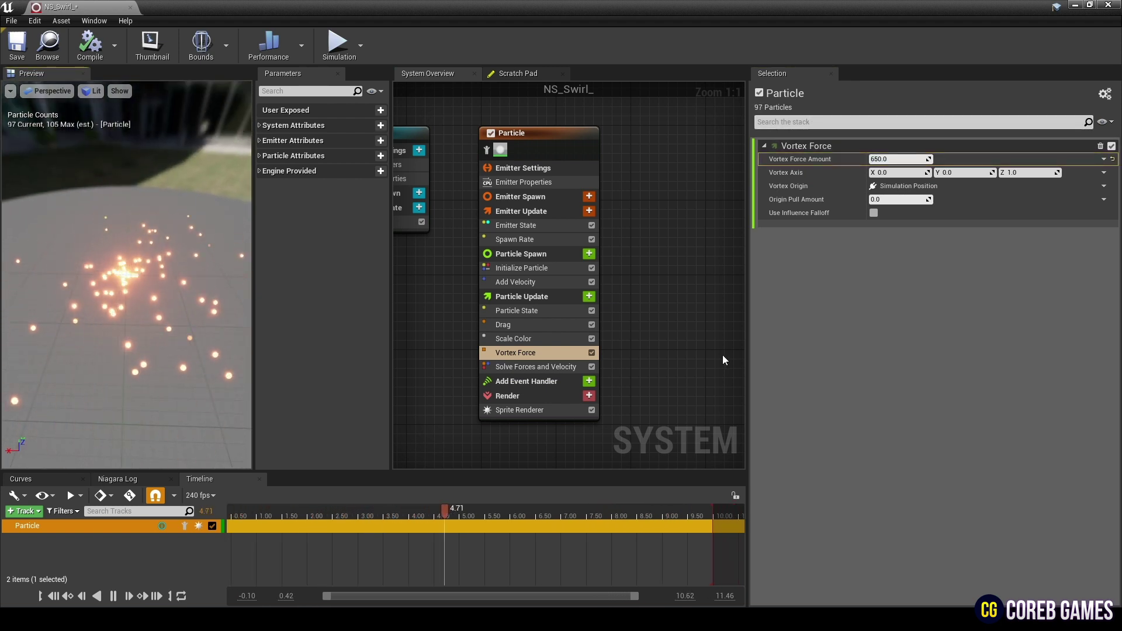
Add a Generate Location Event module to Particle Update with Event Send Rate turned off
left_click(589, 297)
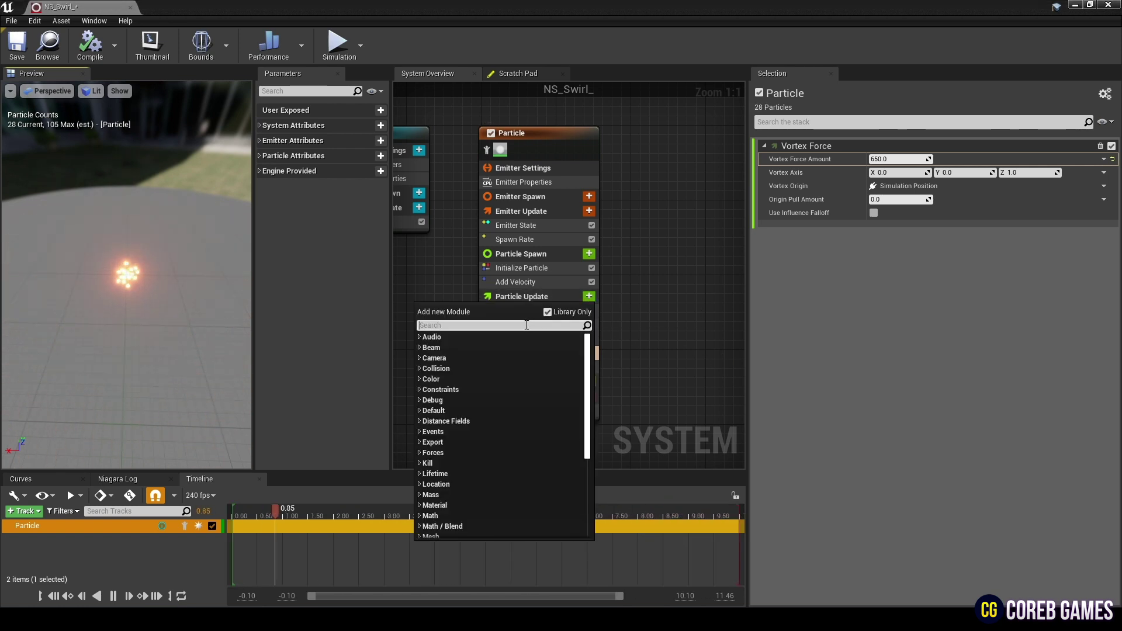
type("gen")
left_click(462, 369)
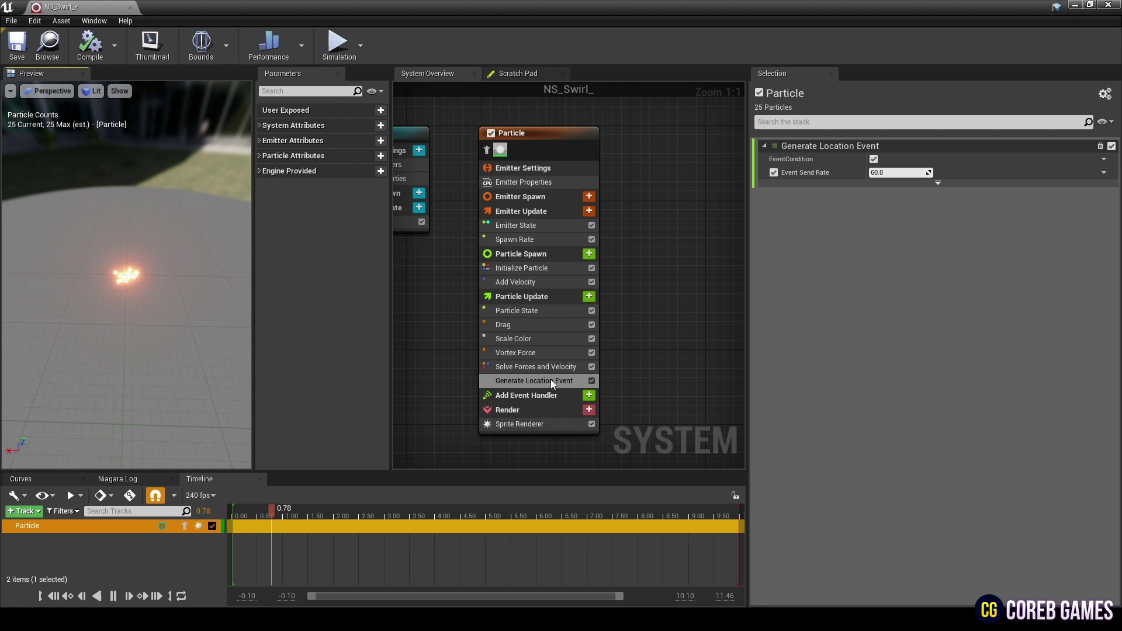
left_click(773, 172)
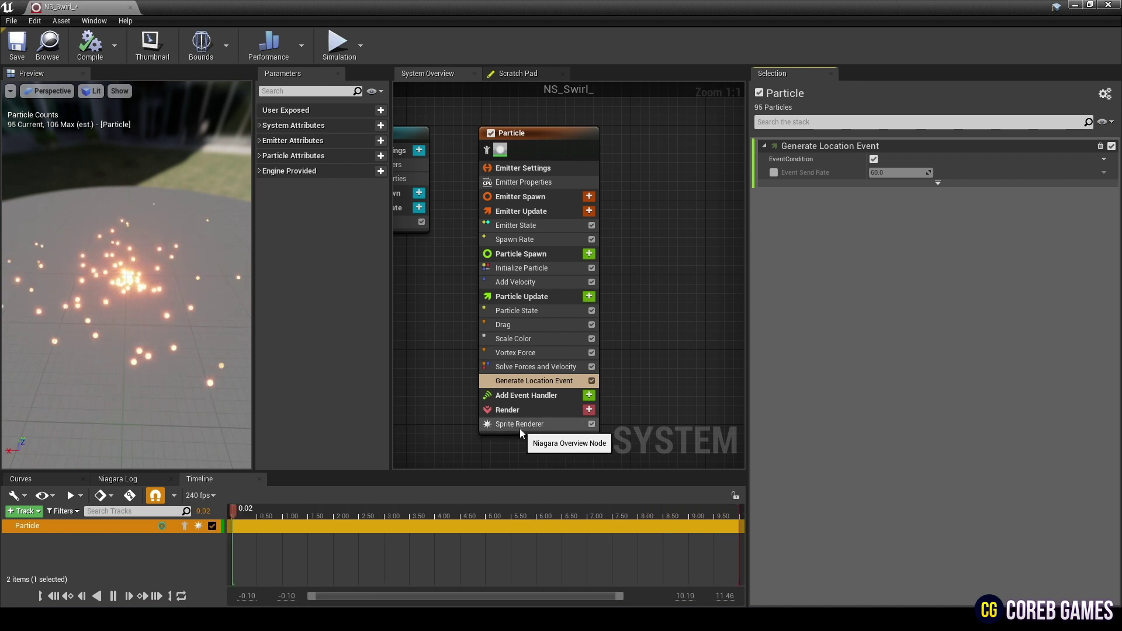
Copy and paste the Particle emitter, and rename the duplicate to 'Tail'
right_click_drag(671, 230, 640, 262)
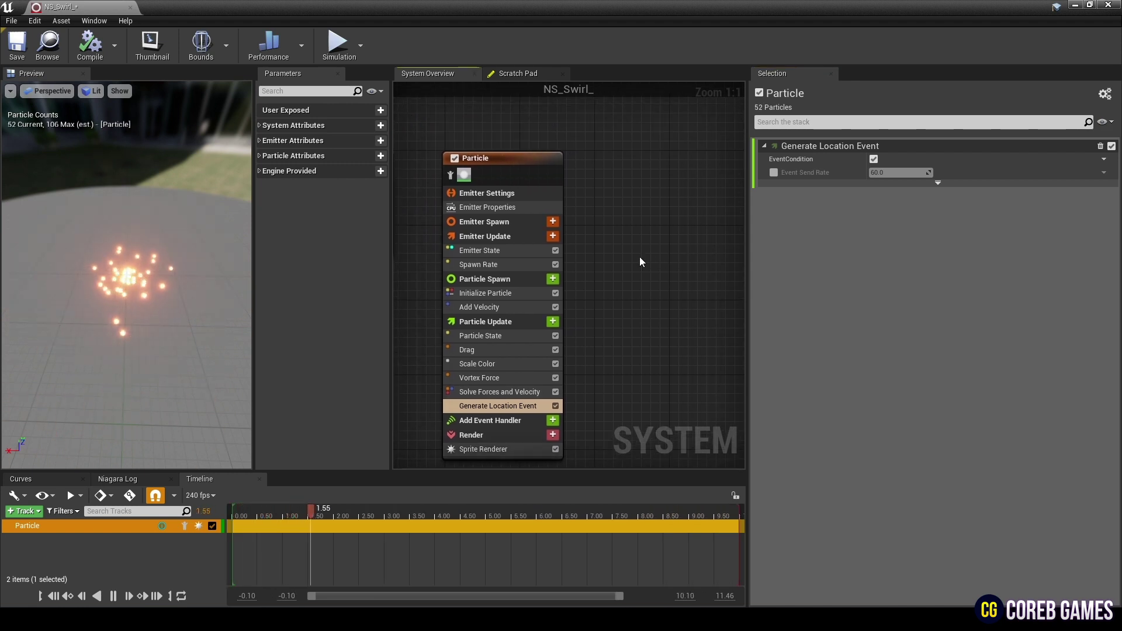
right_click(546, 160)
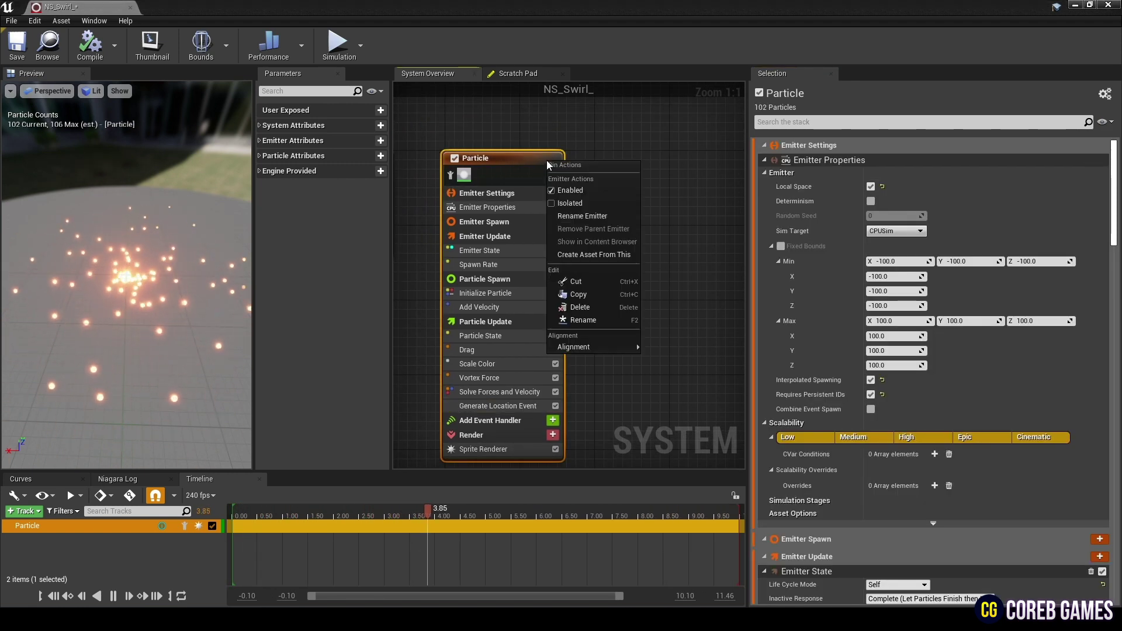
left_click(596, 301)
left_click(619, 159)
key("ctrl+v")
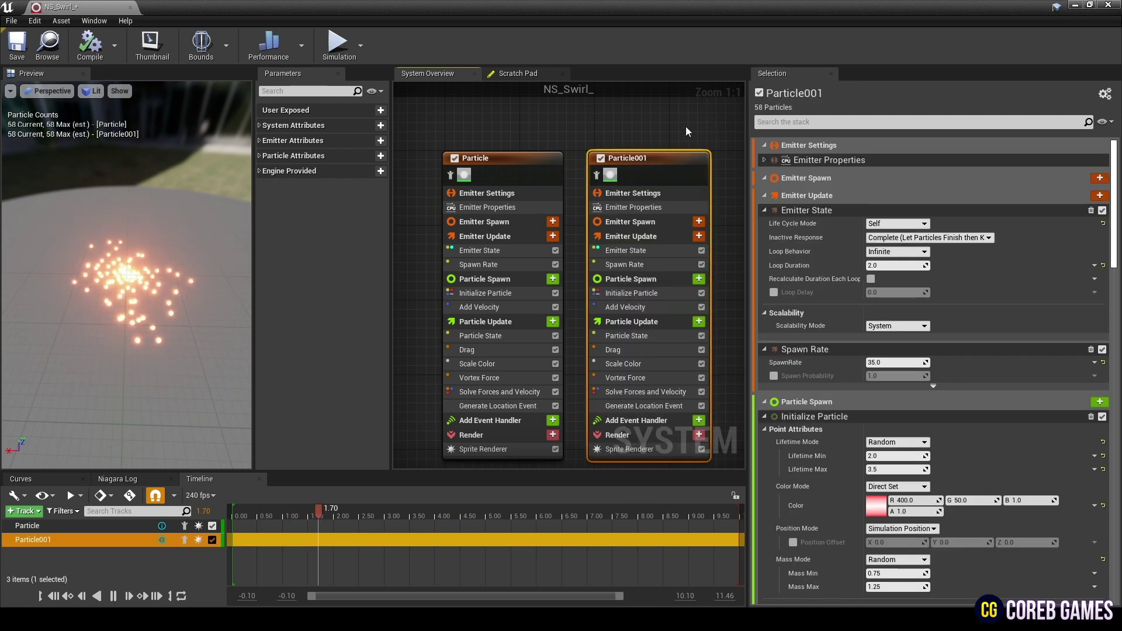
right_click(643, 154)
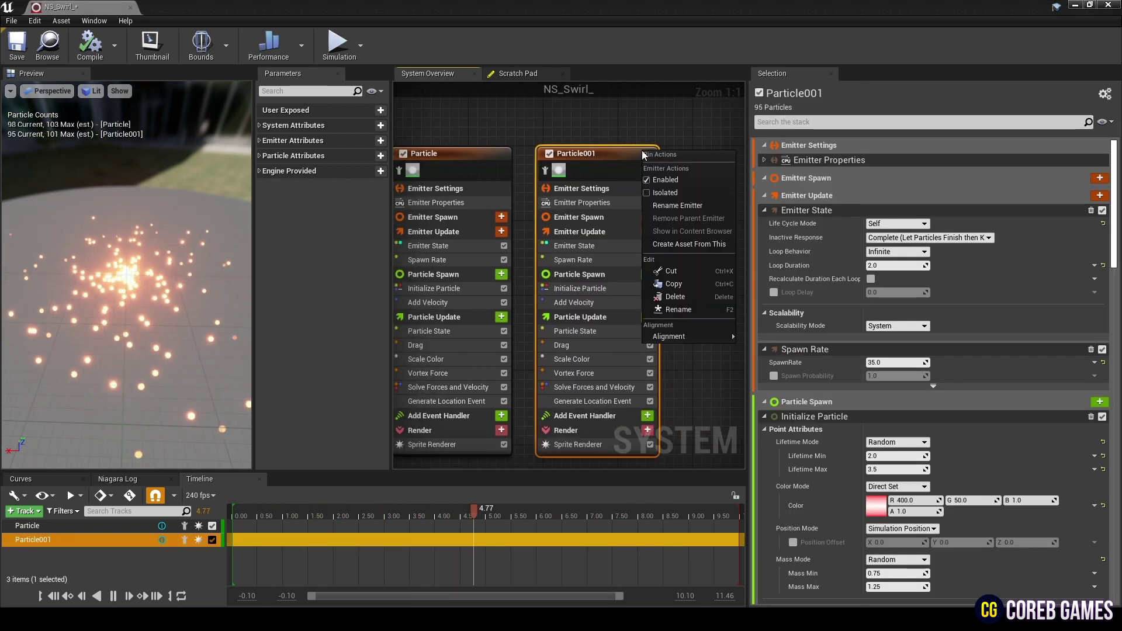
left_click(693, 206)
type("Tail")
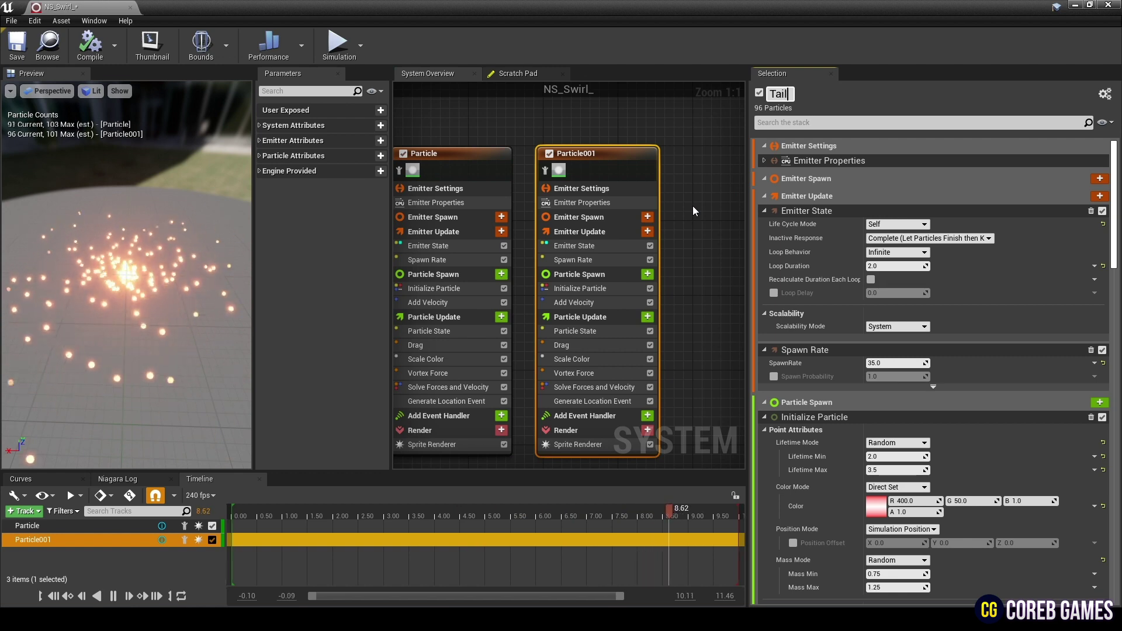
key("Return")
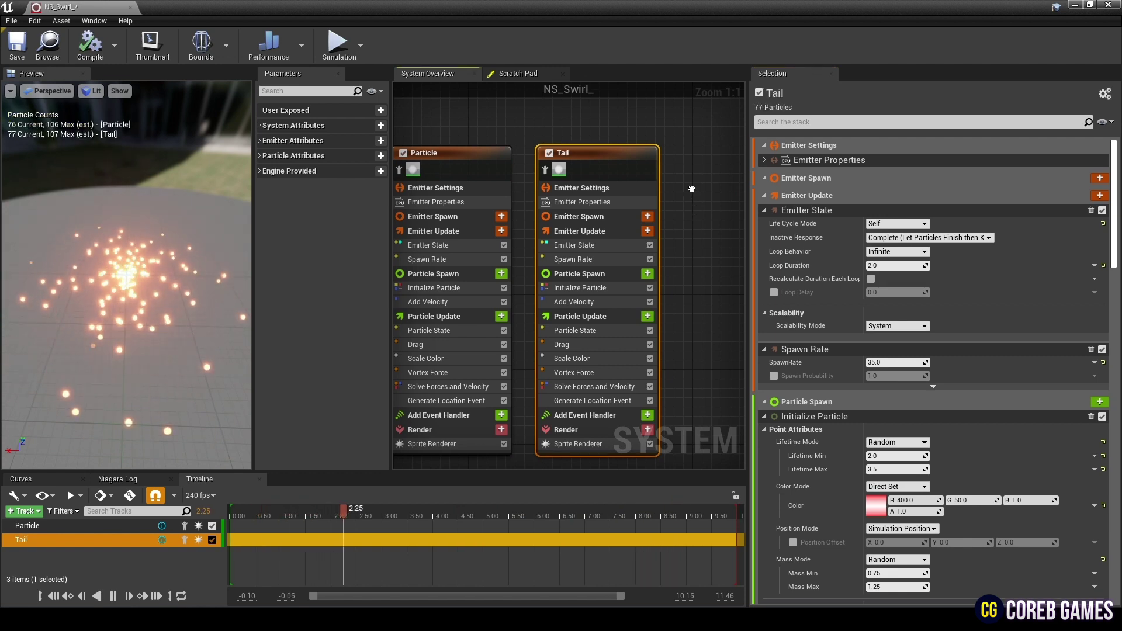
Turn off Requires Persistent IDs on Tail and select its Spawn Rate module
left_click(627, 185)
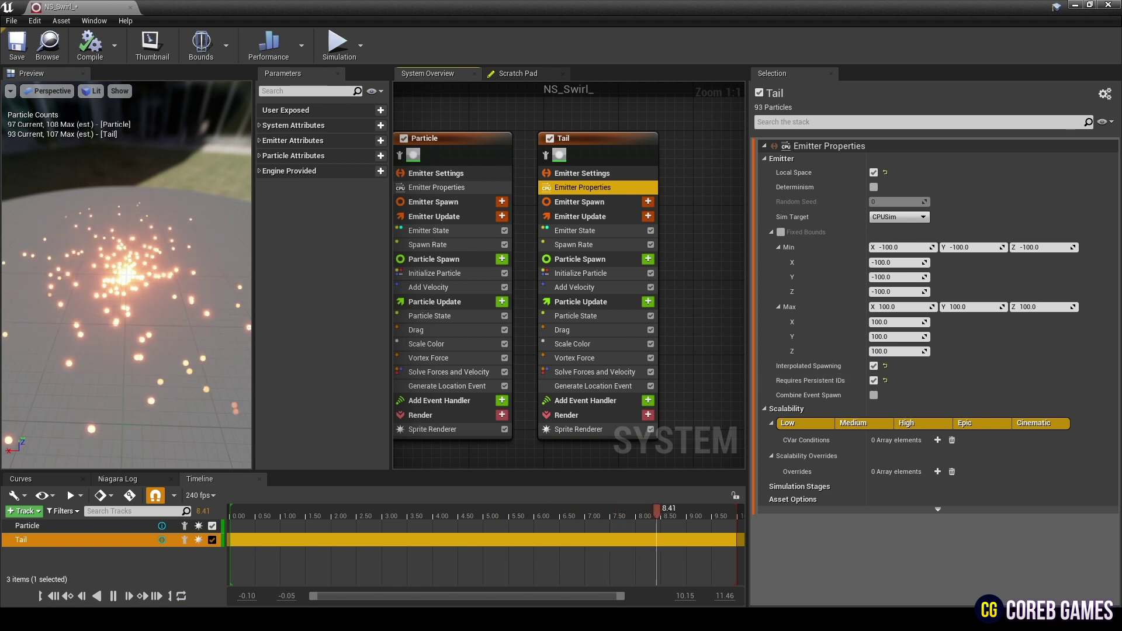
left_click(875, 381)
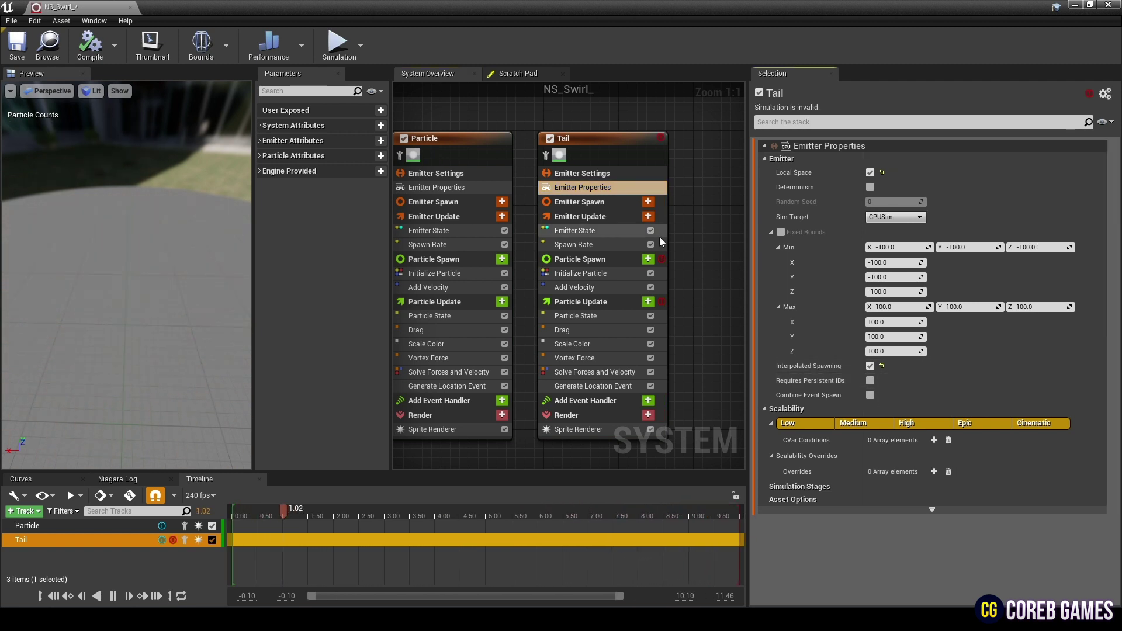
left_click(624, 248)
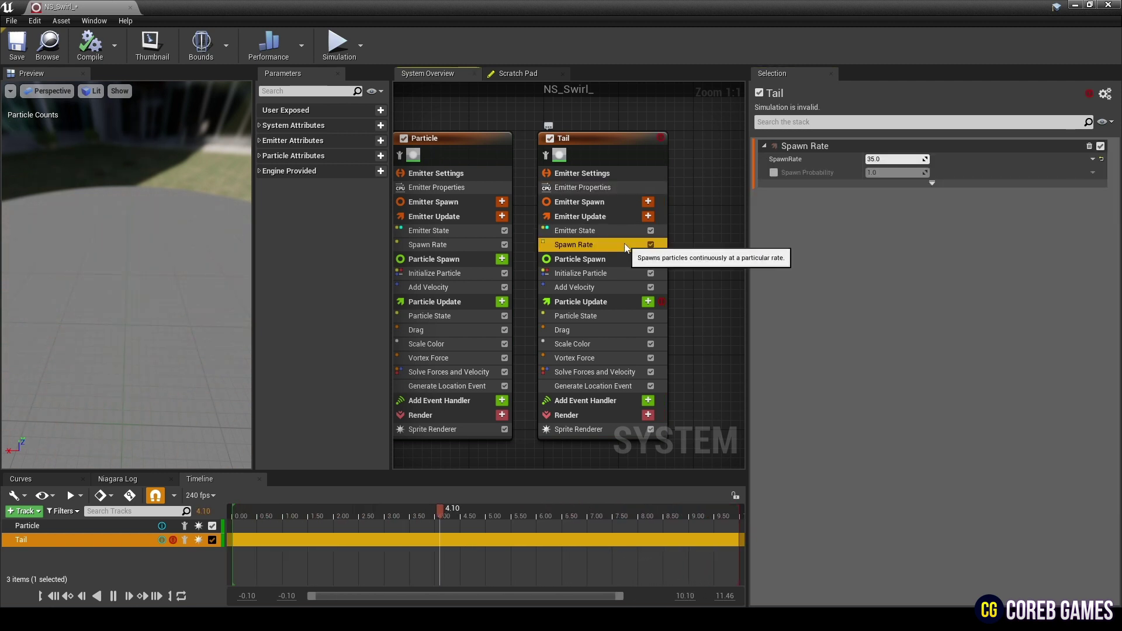
Delete Tail's Spawn Rate module and disable its Initialize Particle module
key("Delete")
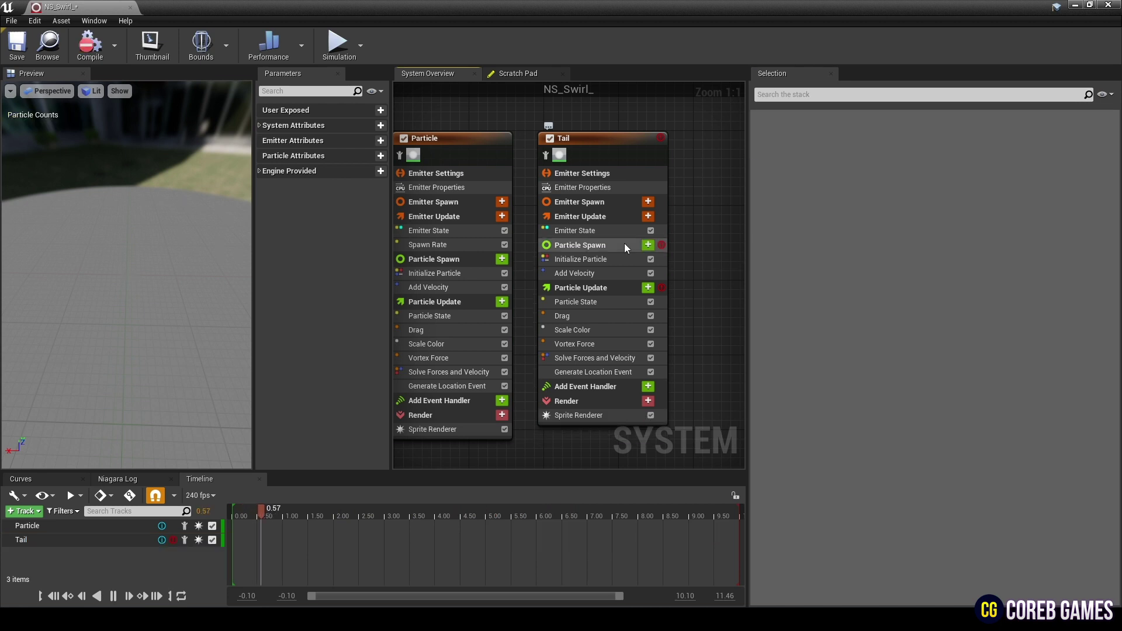
left_click(604, 286)
left_click(619, 273)
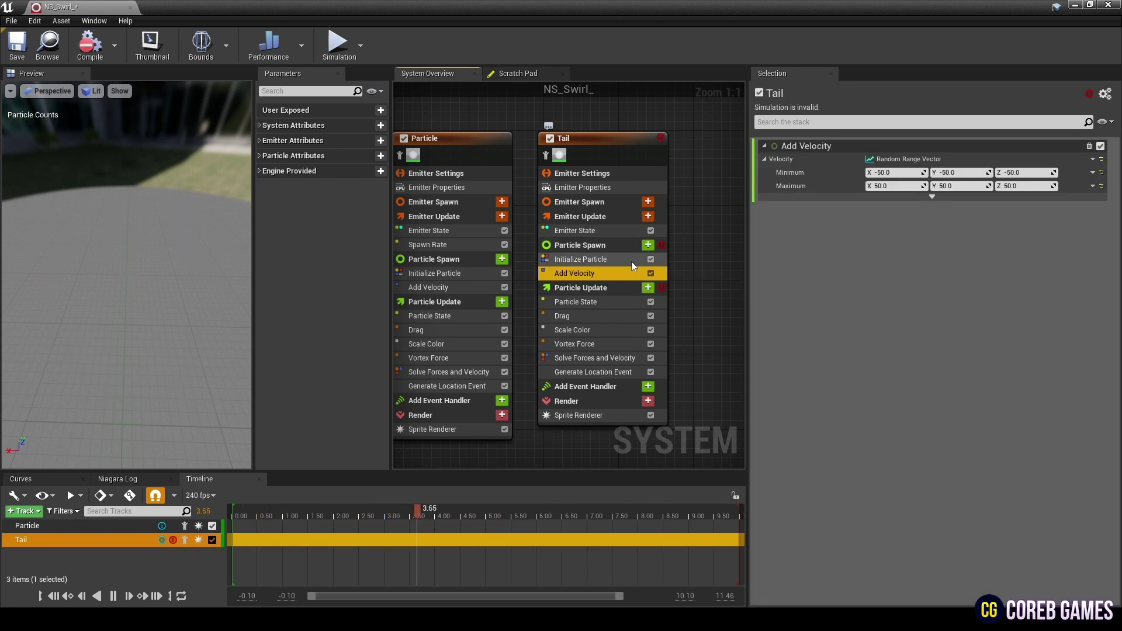
left_click(650, 260)
left_click(651, 259)
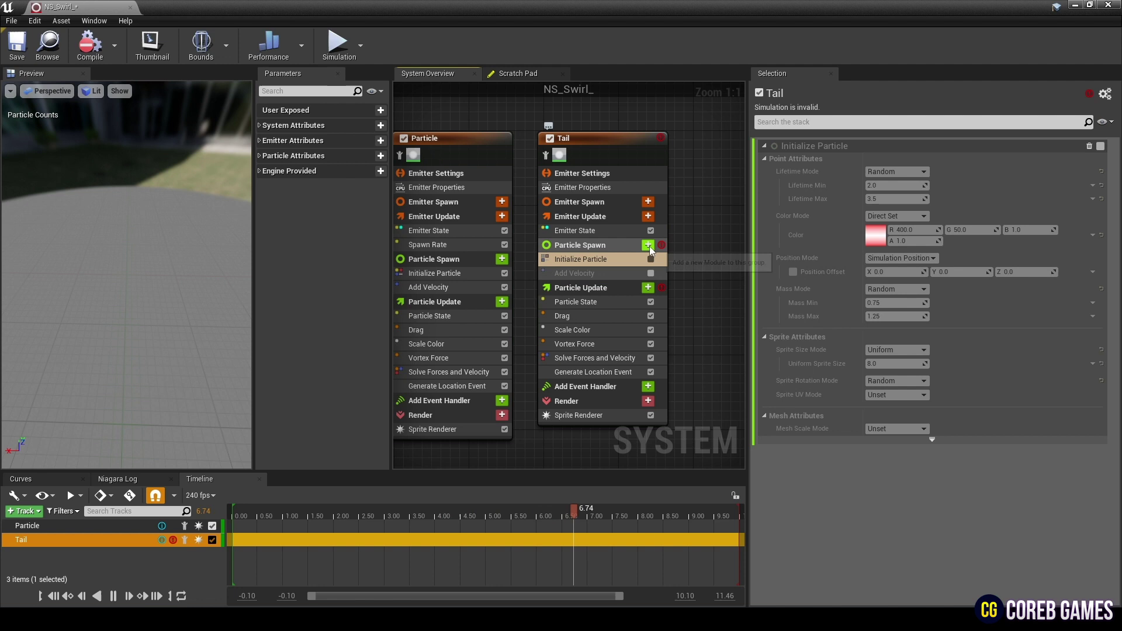
Add Initialize Ribbon to Tail: lifetime 1.5, mass off, colour 1/10/60, ribbon width 3.5
left_click(648, 246)
type("ini")
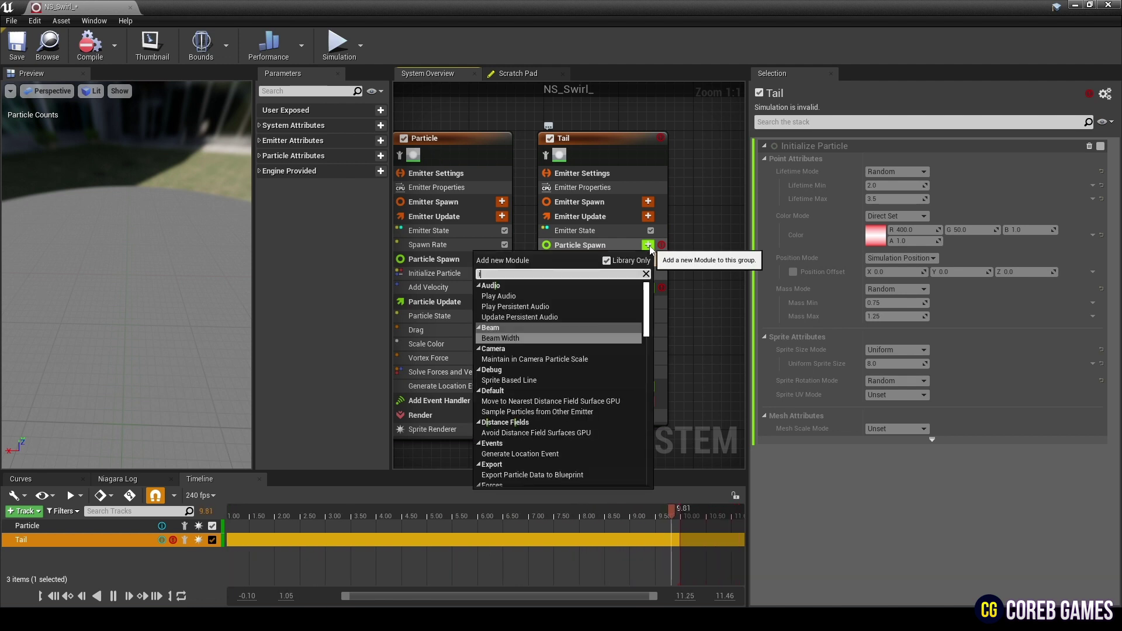
left_click(584, 348)
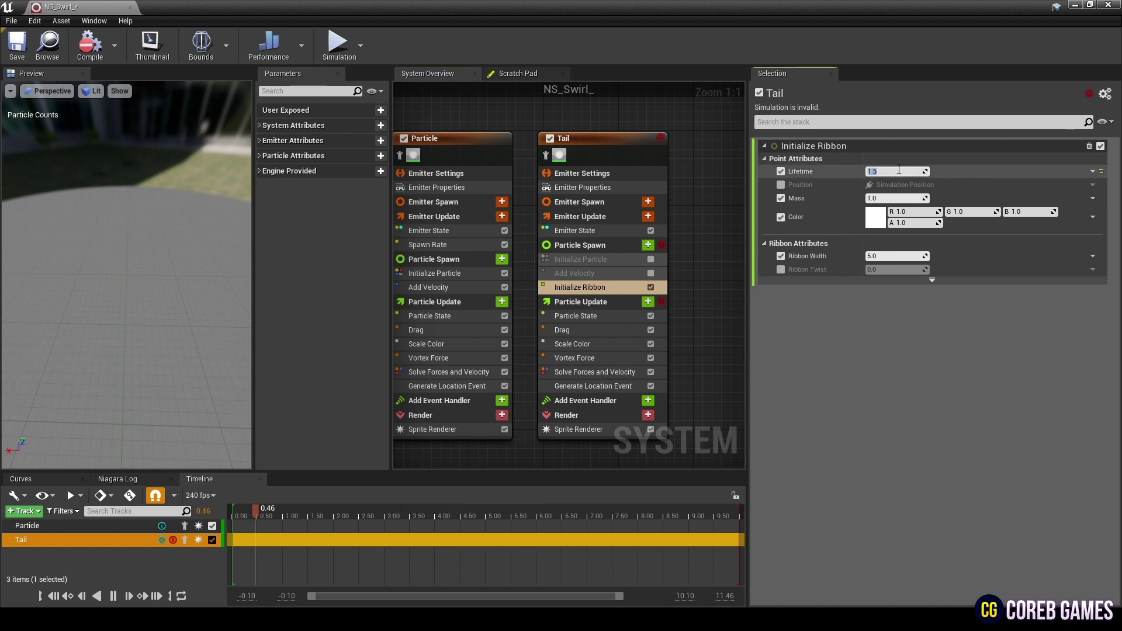
left_click(781, 198)
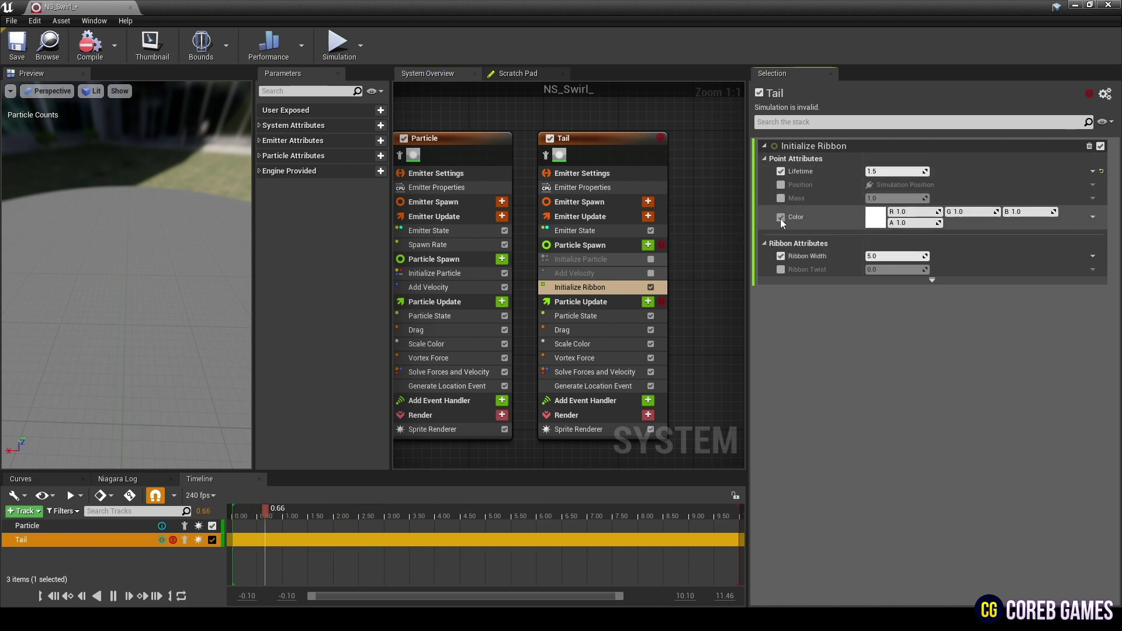
left_click(781, 217)
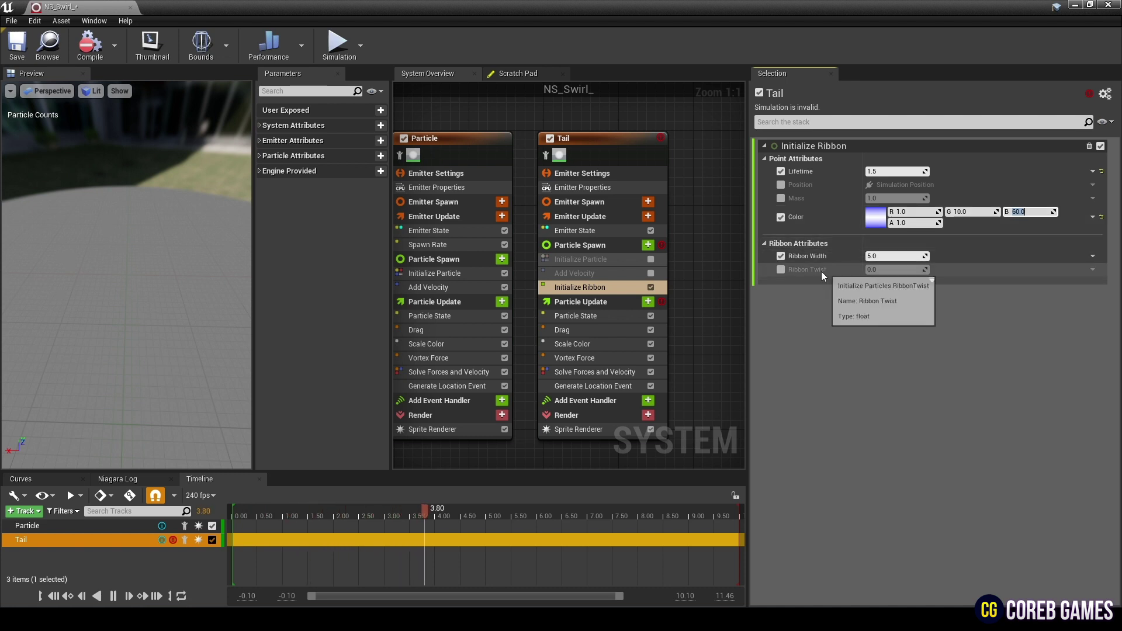
left_click(881, 256)
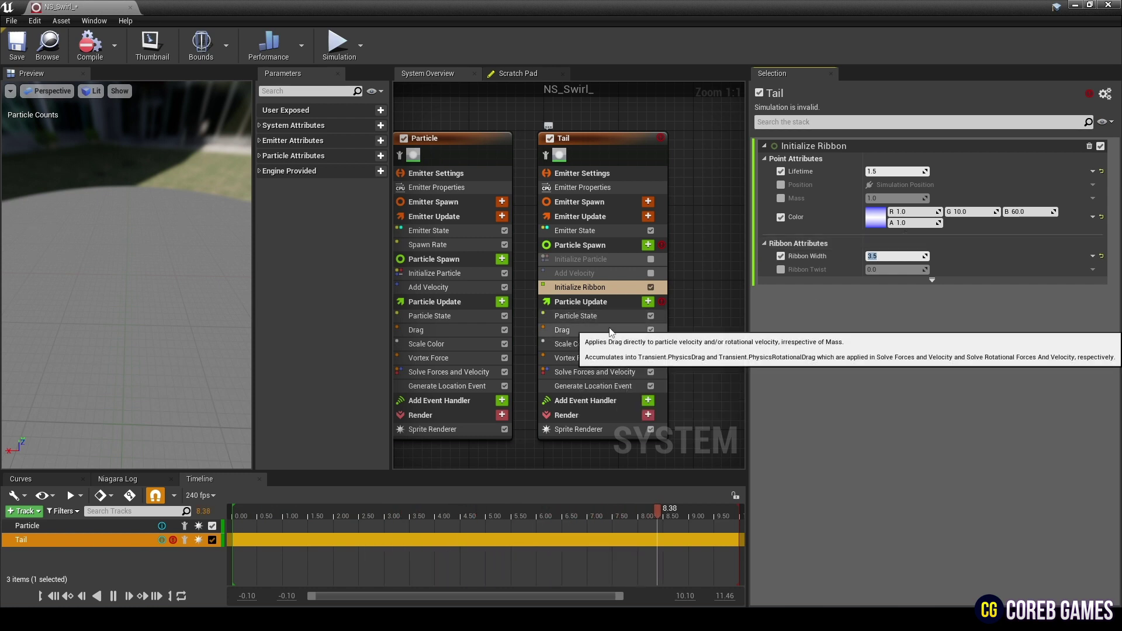
Turn off the ribbon's custom colour and delete Vortex Force, Generate Location Event, Drag and Scale Color from Tail
left_click(781, 217)
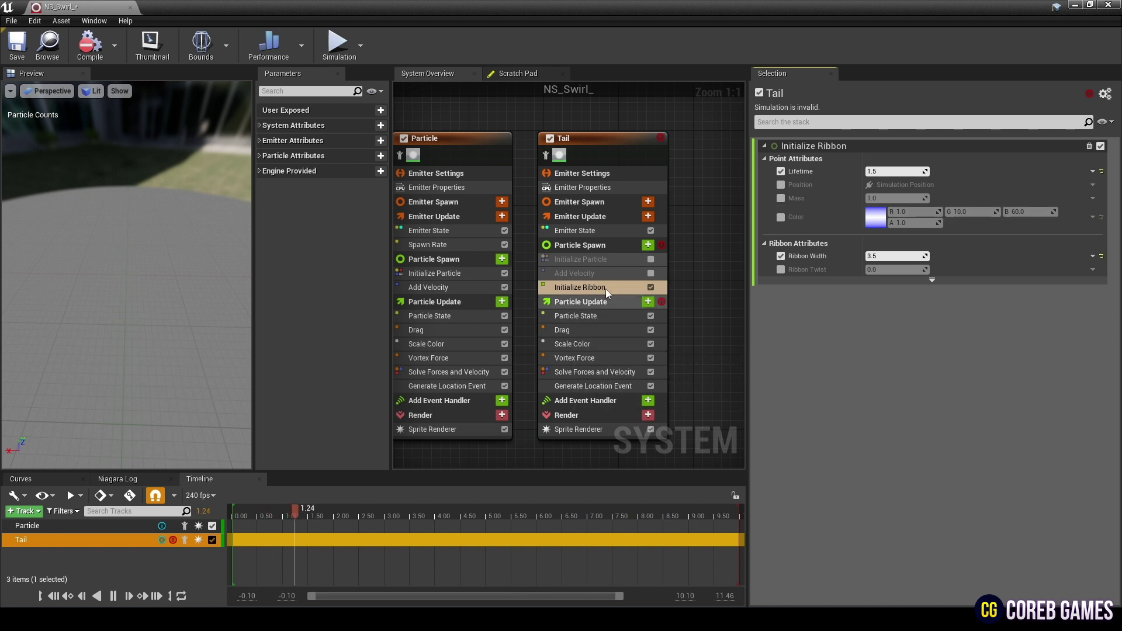
left_click(611, 330)
left_click(616, 343)
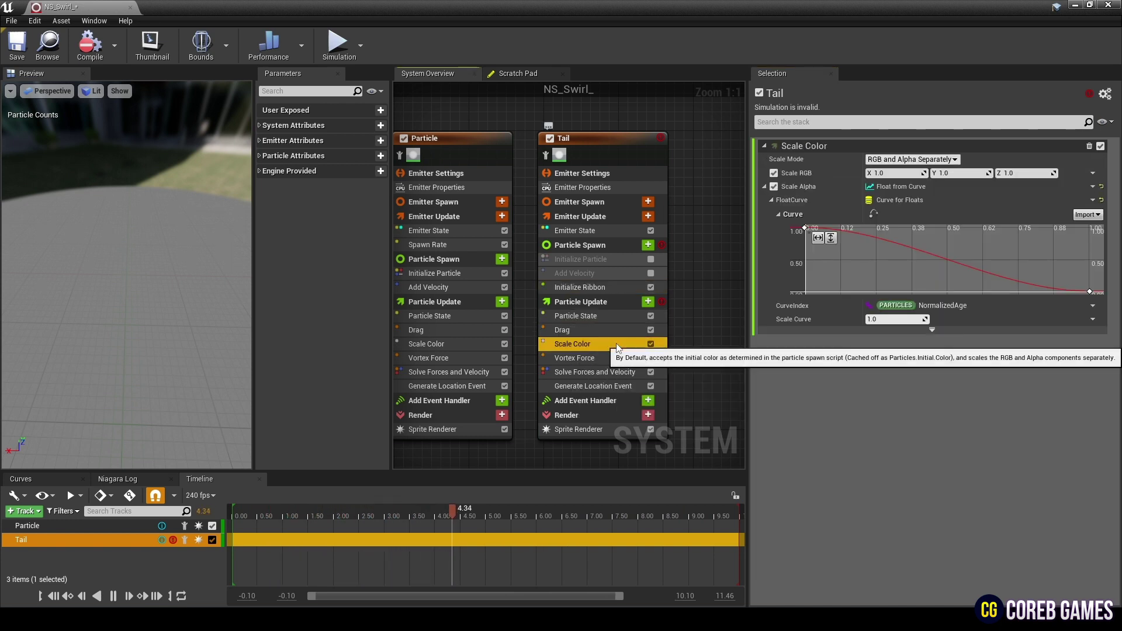
left_click(643, 358)
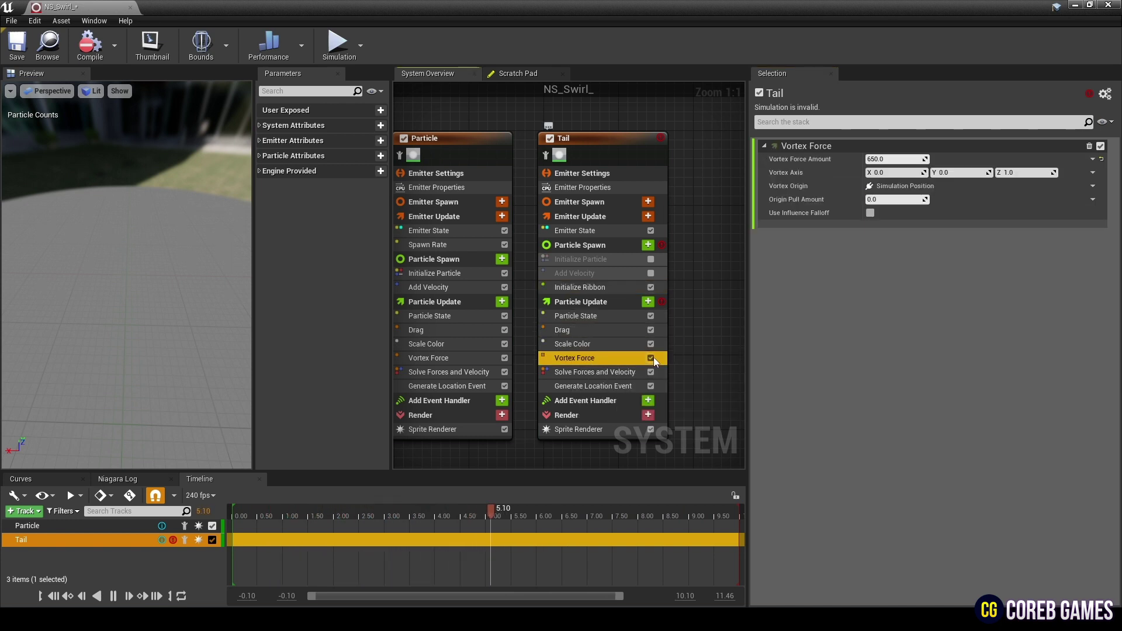
key("Delete")
left_click(625, 371)
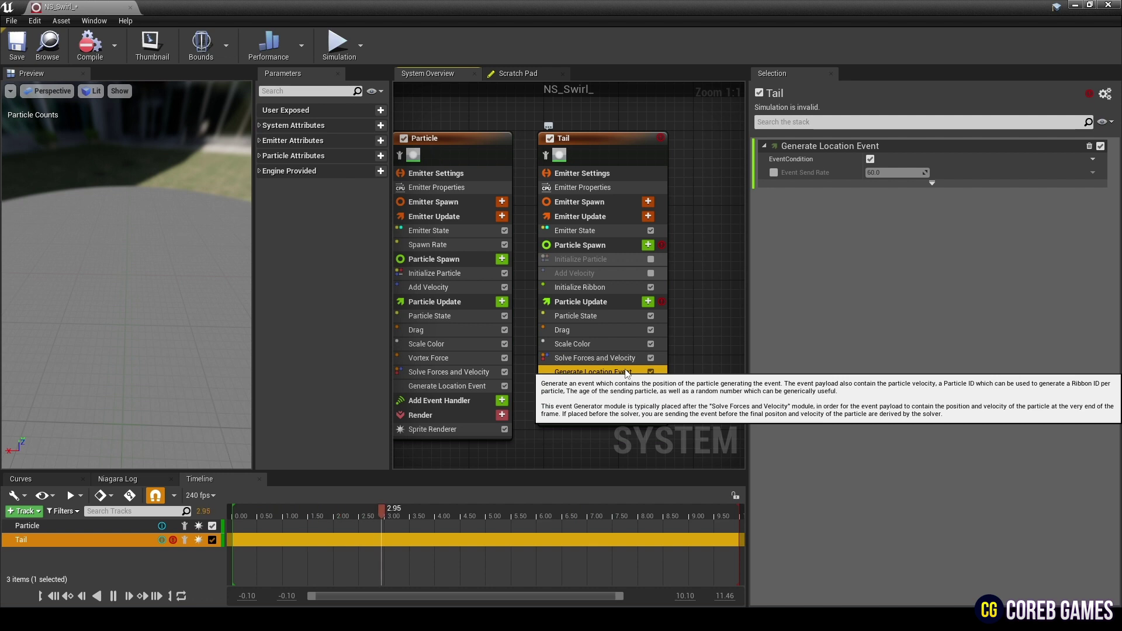
key("Delete")
left_click(620, 330)
key("Delete")
left_click(620, 331)
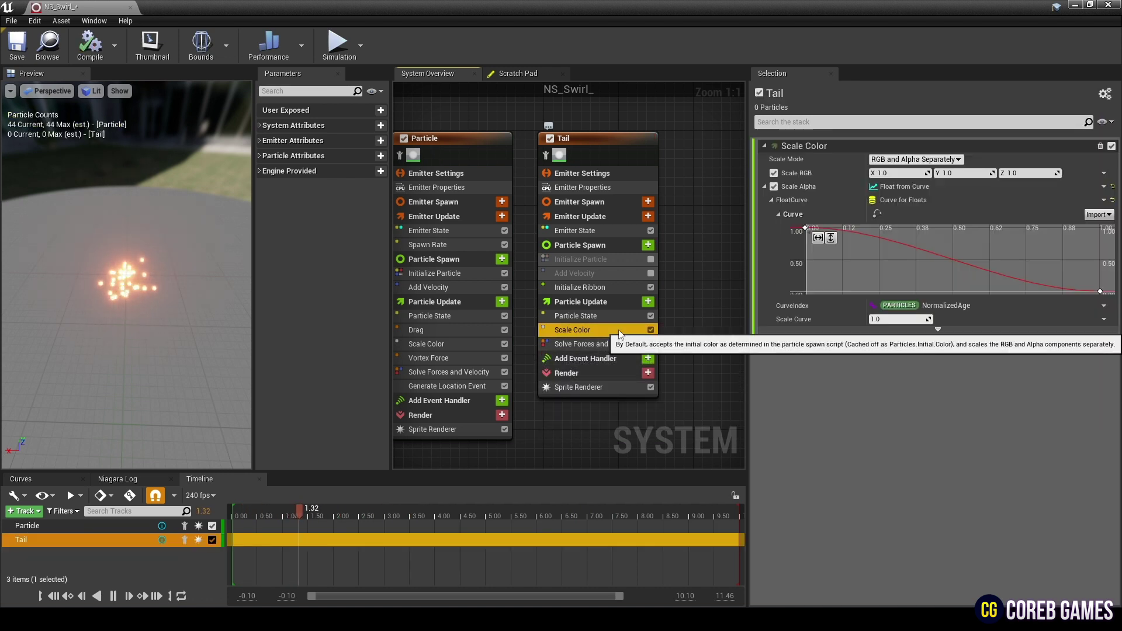
key("Delete")
Add a Color module to Tail's particle update, driven by Lerp Linear Colors
left_click(648, 302)
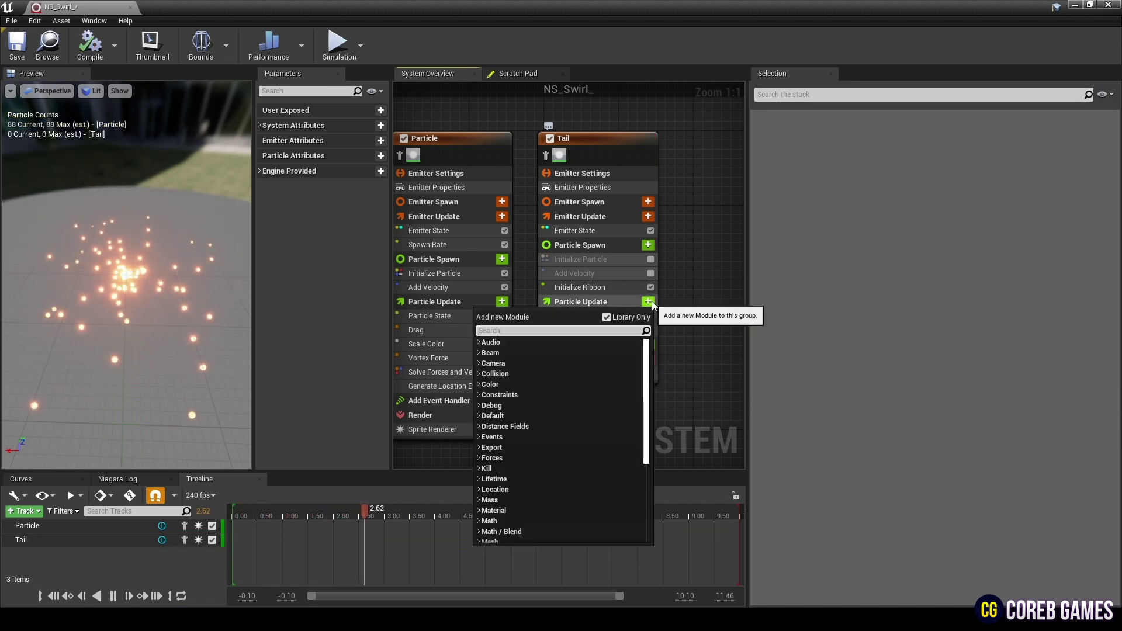
type("color")
key("Return")
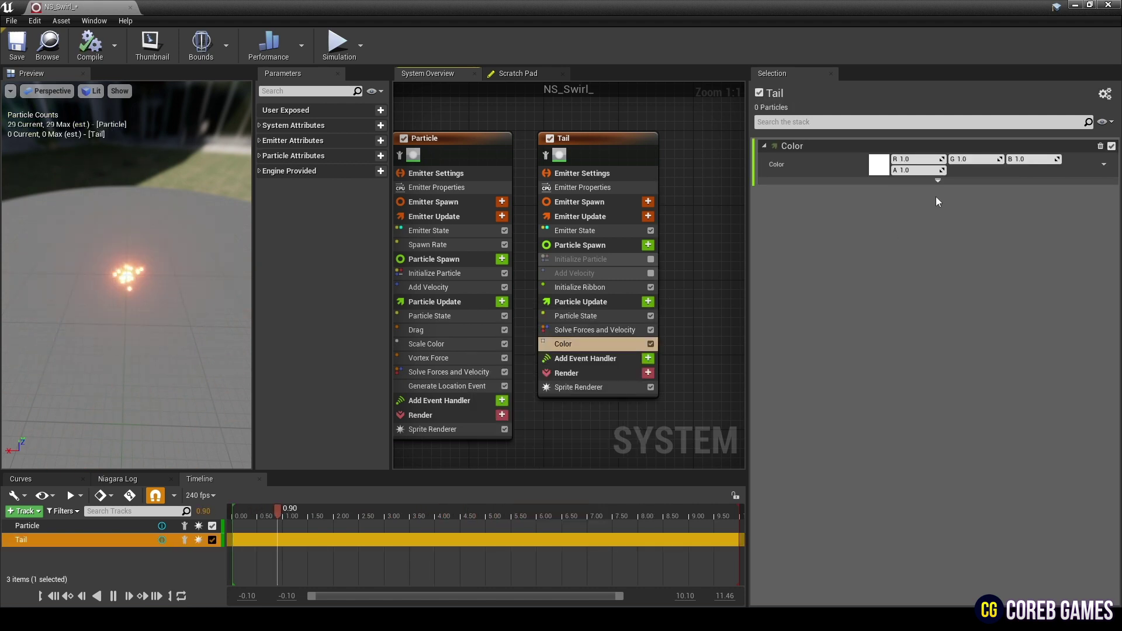
left_click(1104, 168)
type("lin")
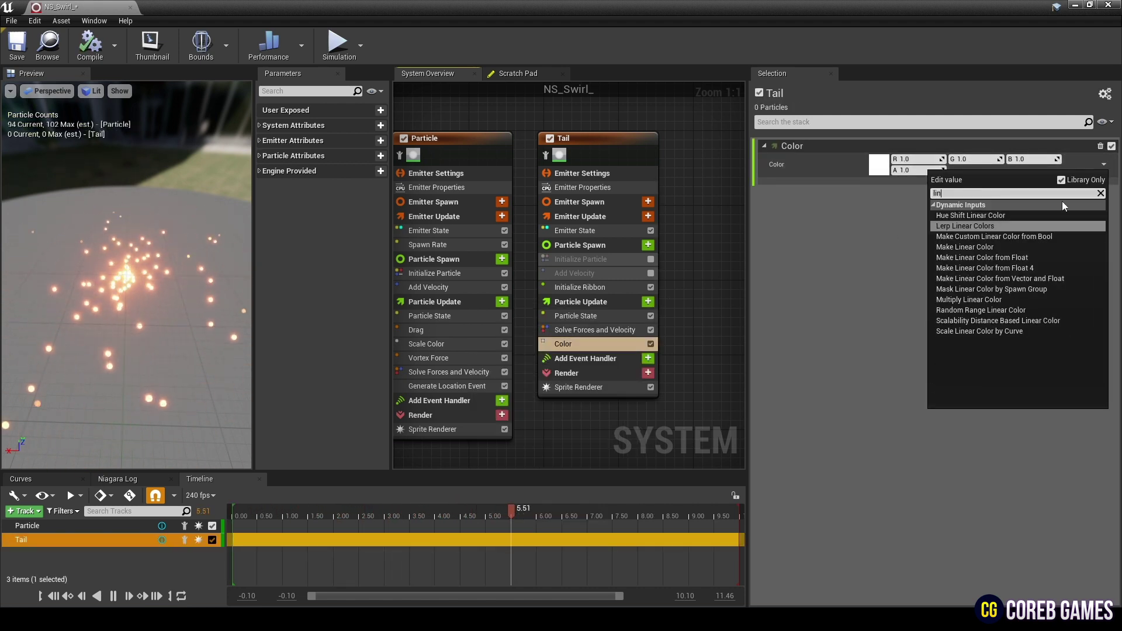
left_click(1048, 225)
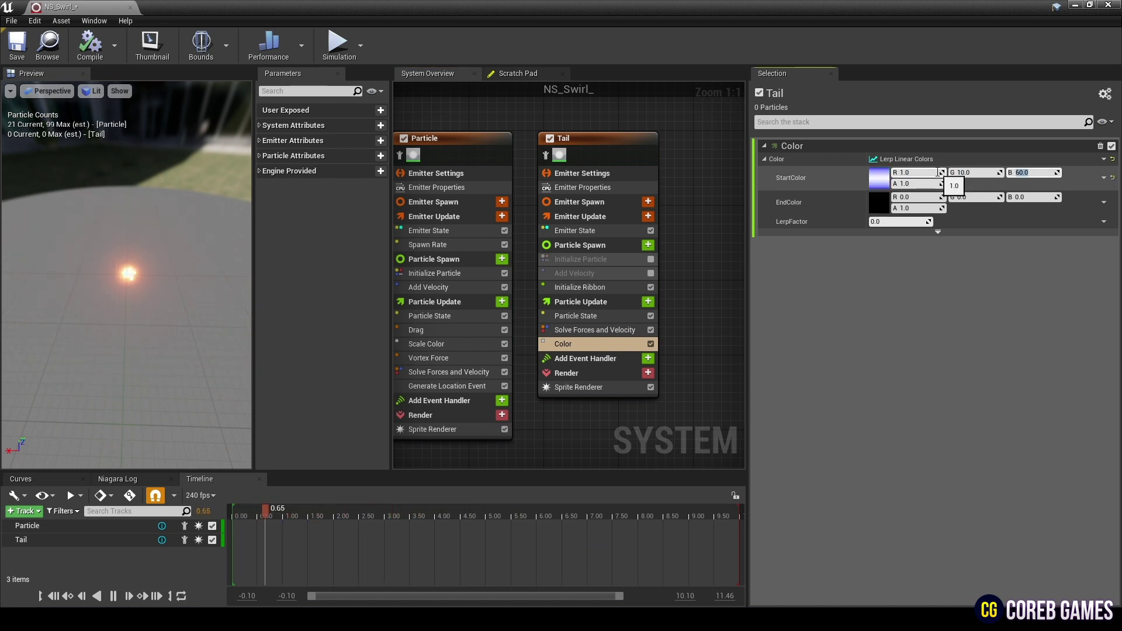
Set the Color module's EndColor to 5/5/5, blending from StartColor 1/10/60
left_click(918, 197)
type("5")
left_click(983, 197)
type("5")
left_click(1030, 197)
type("5")
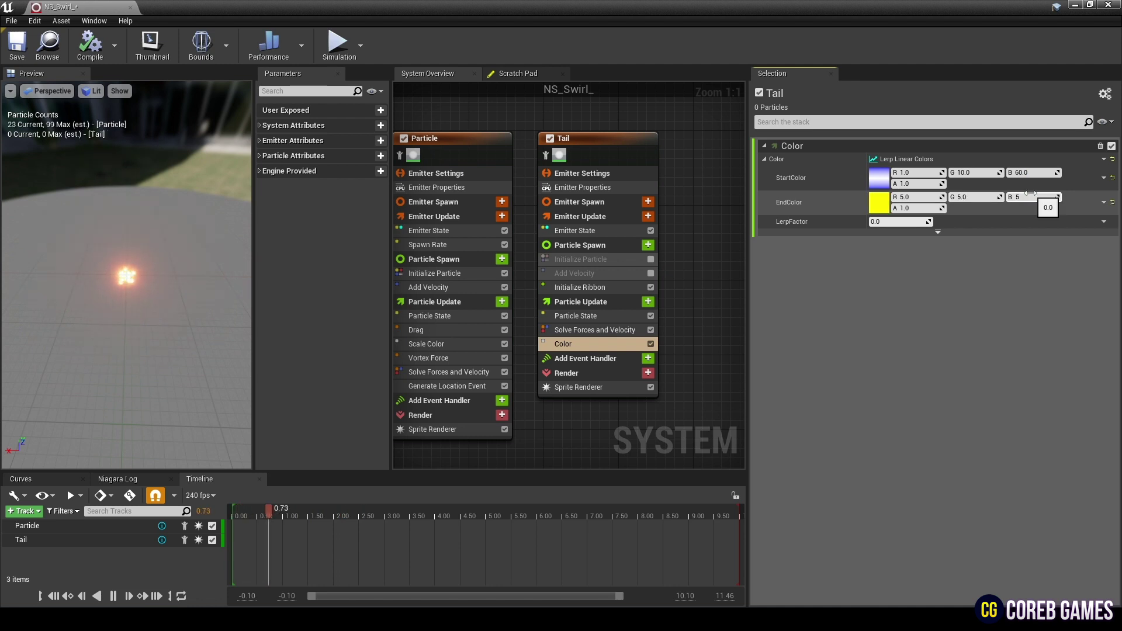
left_click(626, 360)
left_click(622, 345)
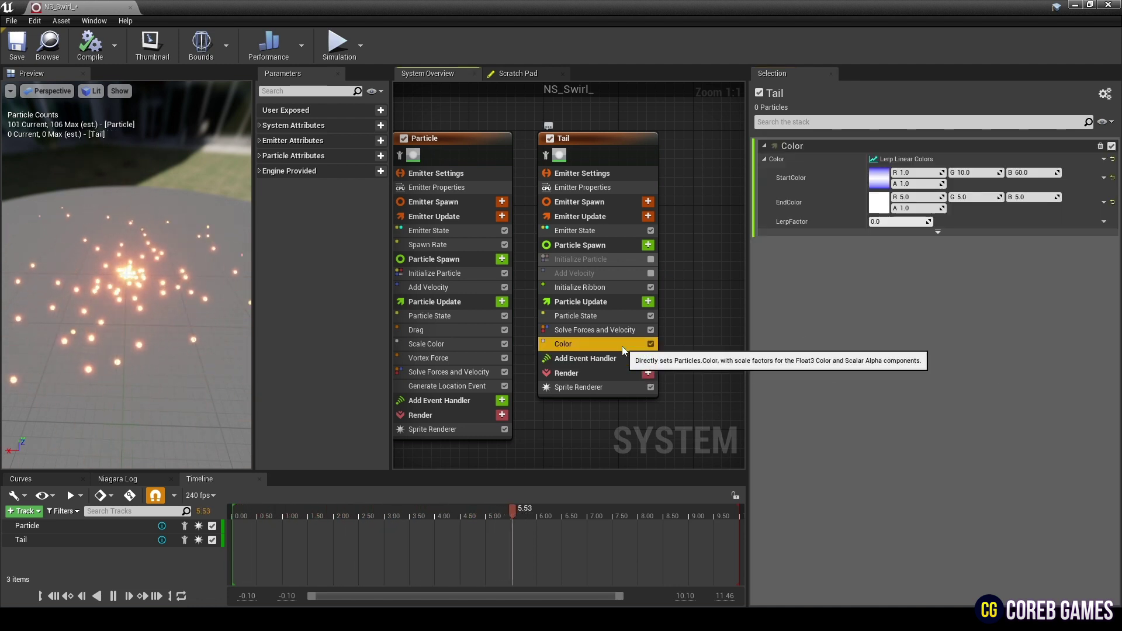
Add an event handler with source Particle LocationEvent, Execution Mode Spawned Particles, Spawn Number 1
left_click(626, 358)
left_click(647, 358)
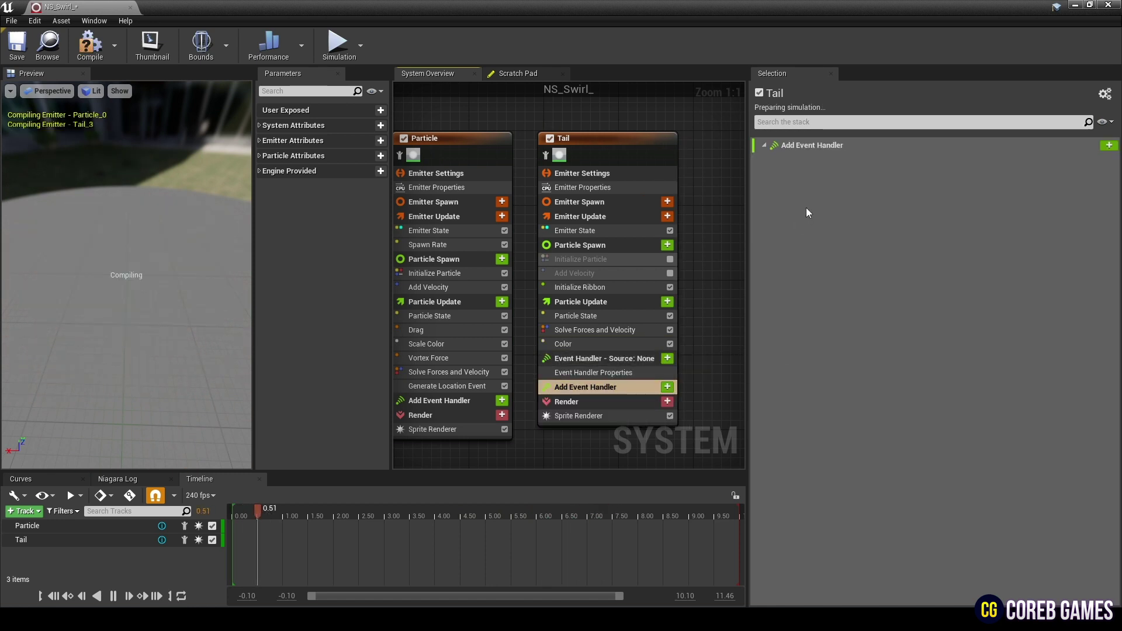
left_click(642, 372)
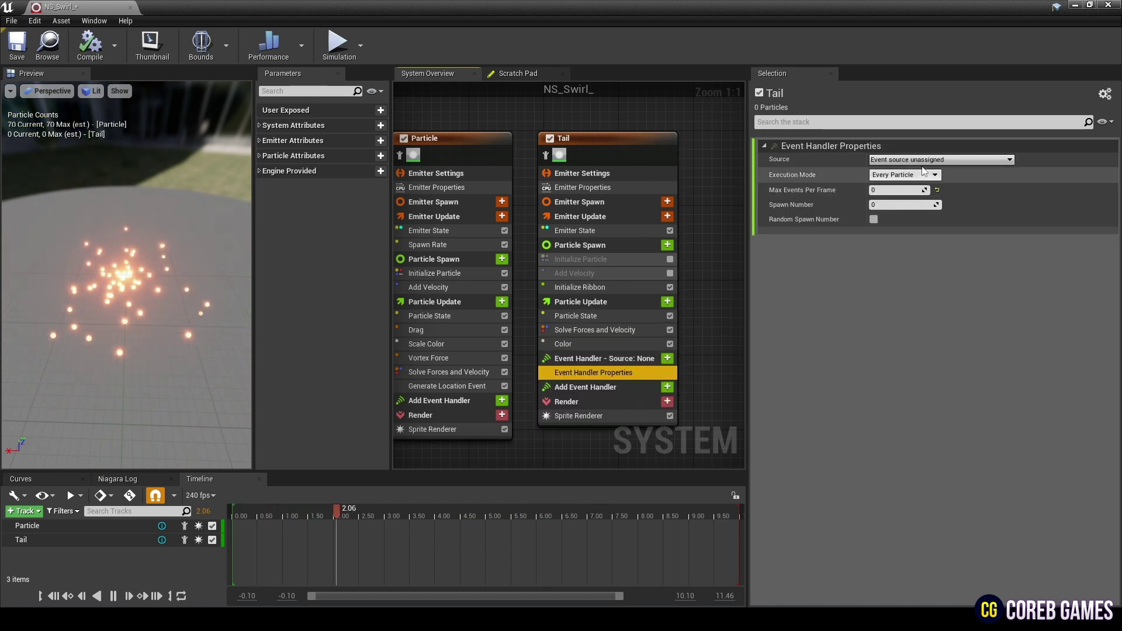
left_click(953, 160)
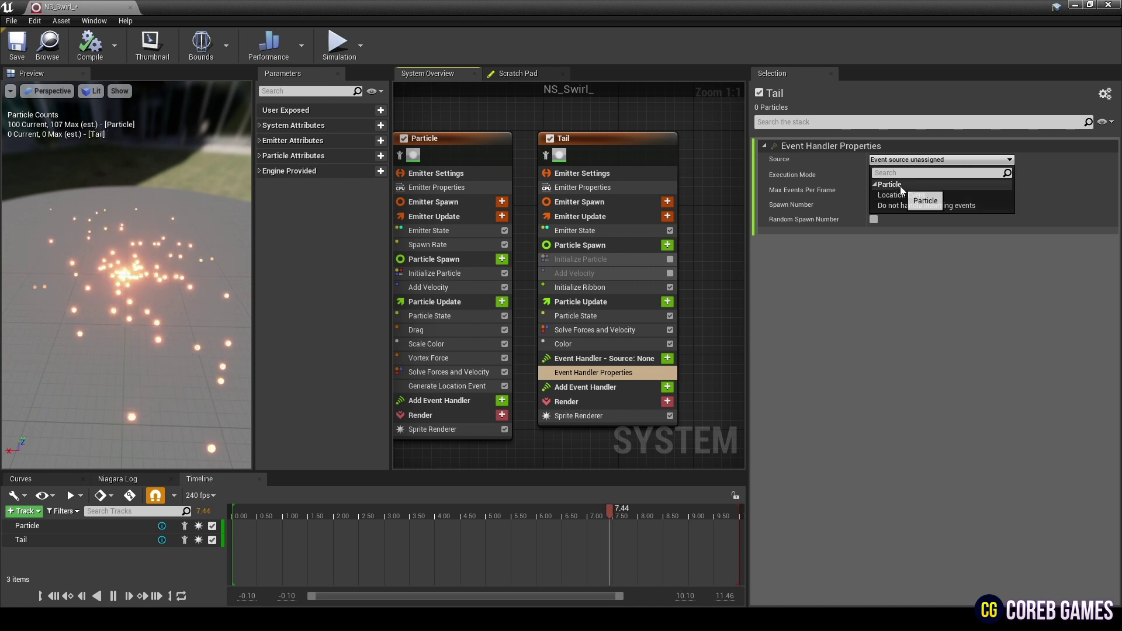
left_click(906, 195)
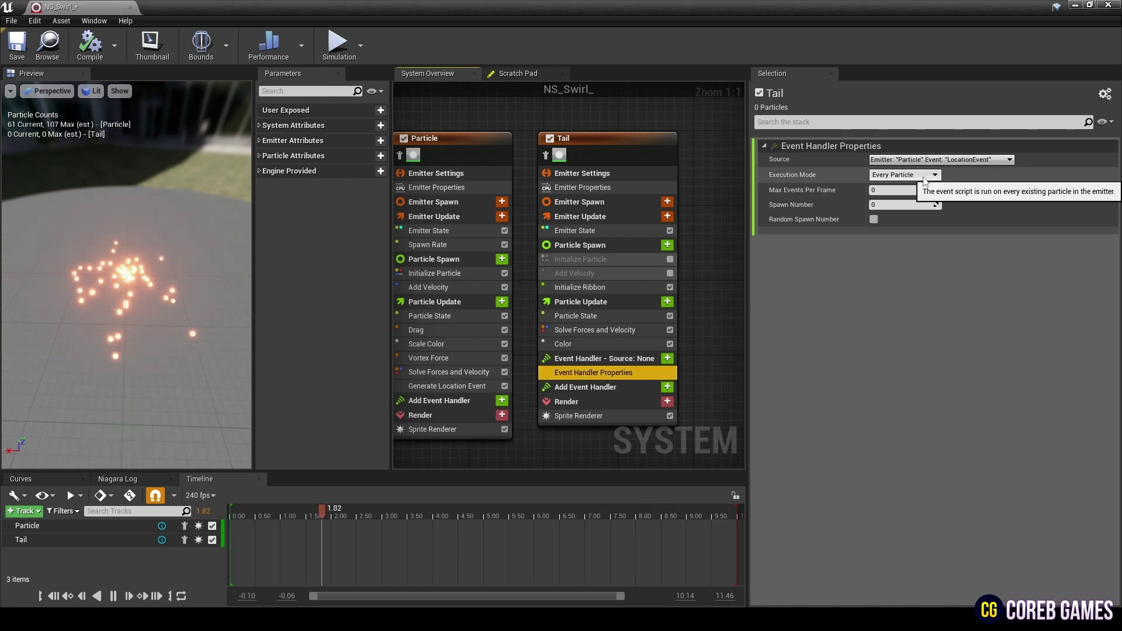
left_click(923, 177)
left_click(900, 197)
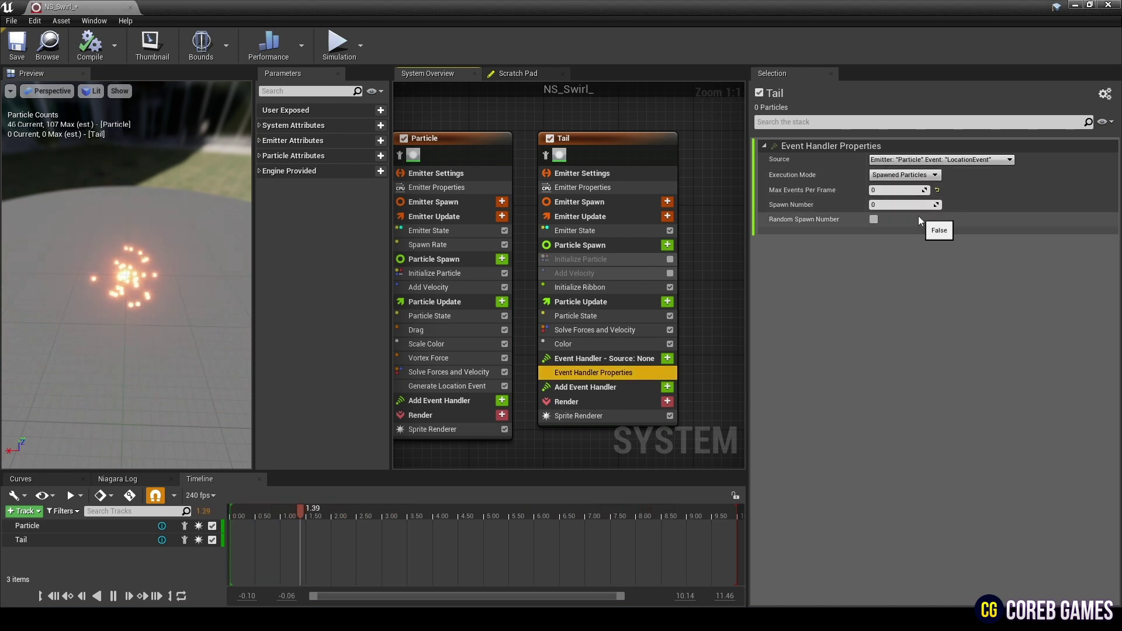
left_click(903, 205)
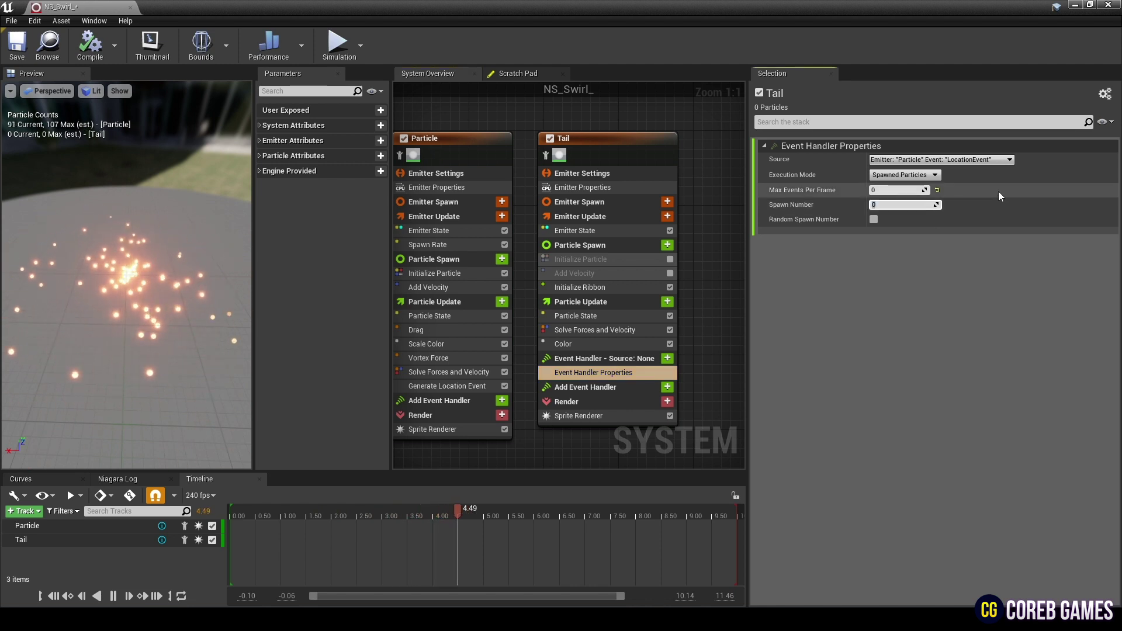
type("1")
key("Return")
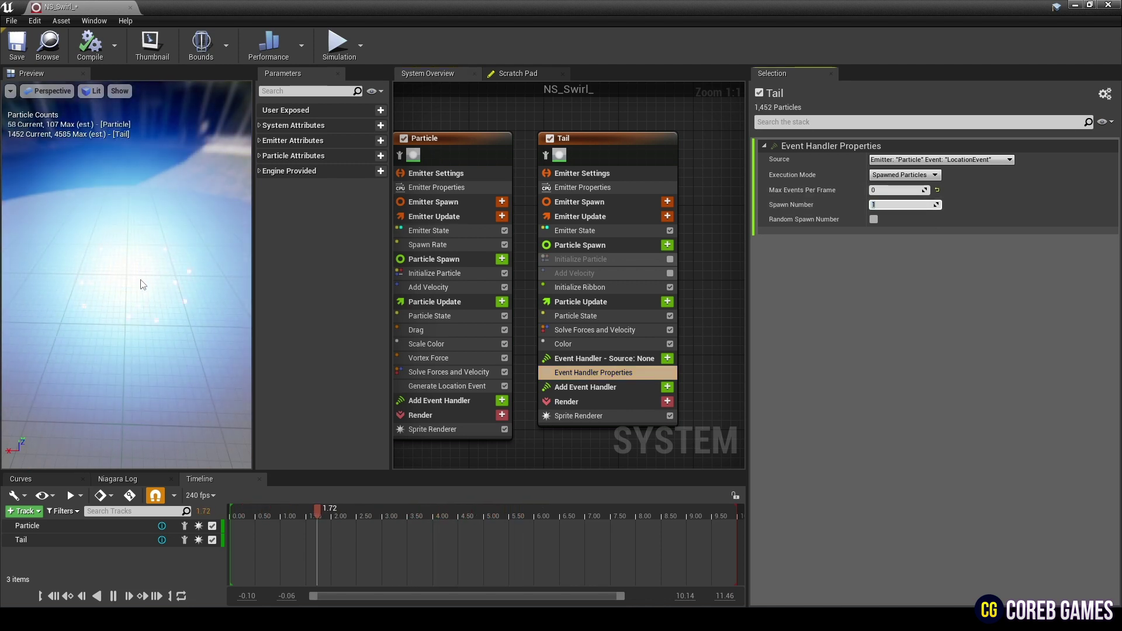
Replace Tail's Sprite Renderer with a Ribbon Renderer using the M_Tail material
left_click(603, 417)
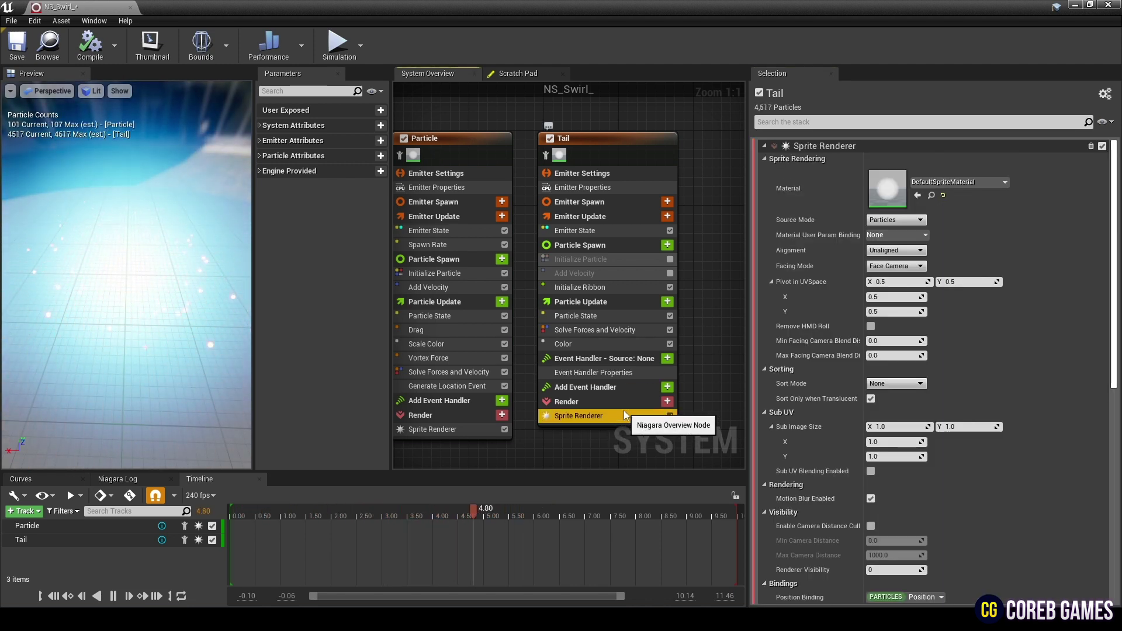
left_click(667, 402)
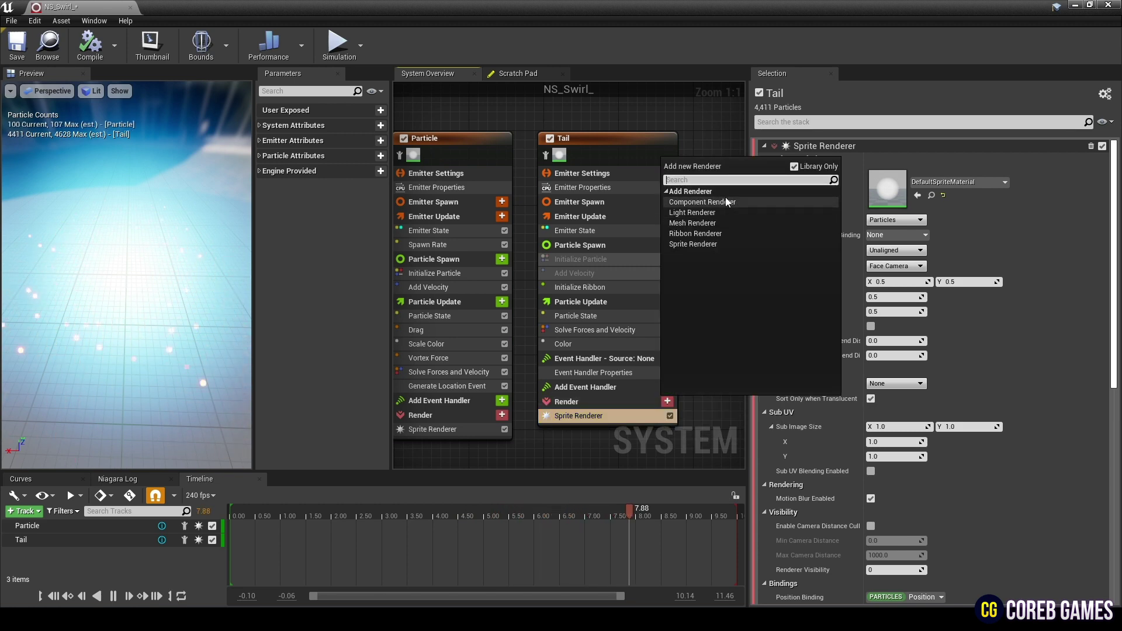
left_click(726, 234)
key("Delete")
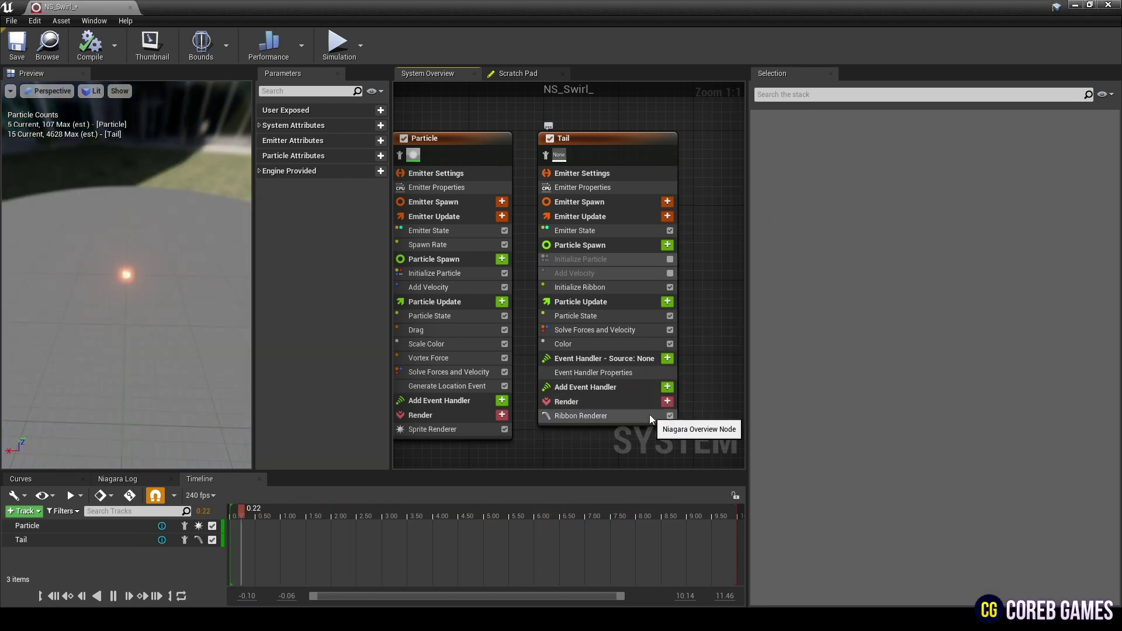
left_click(650, 415)
left_click(946, 183)
type("ti")
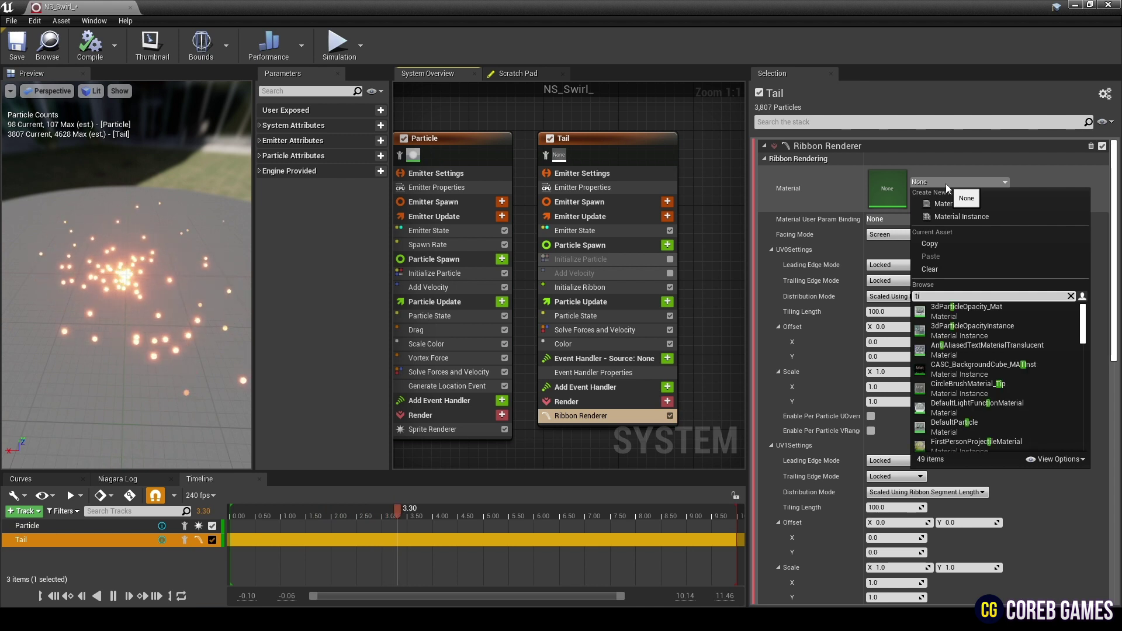
left_click(963, 310)
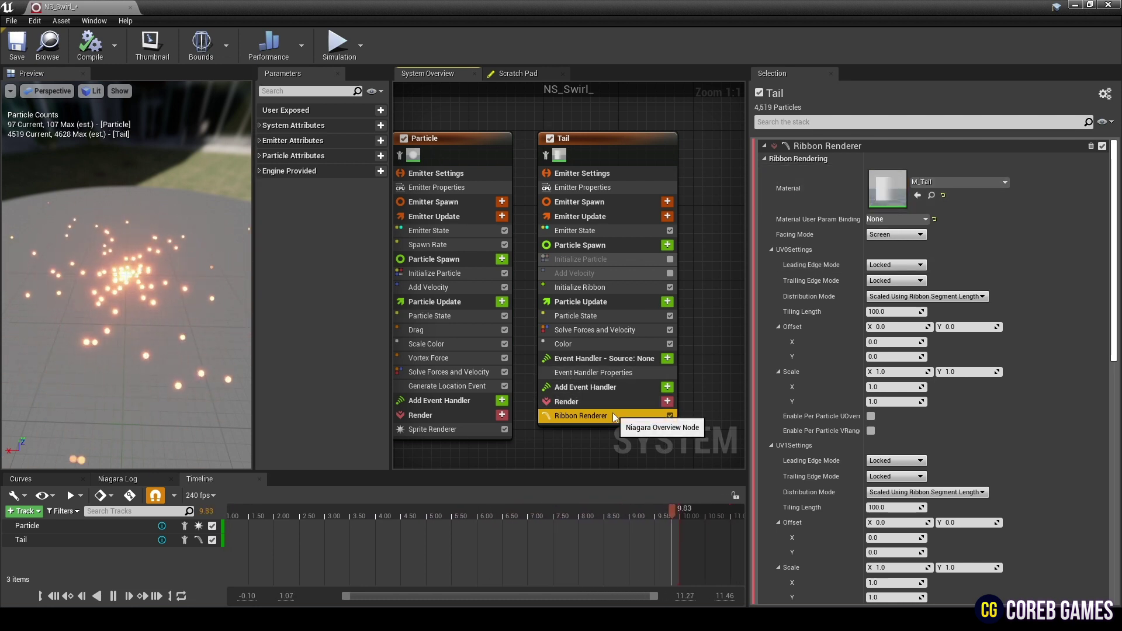
Review Tail's event handler, Color, Solve Forces and Velocity, and Particle State modules
left_click(647, 371)
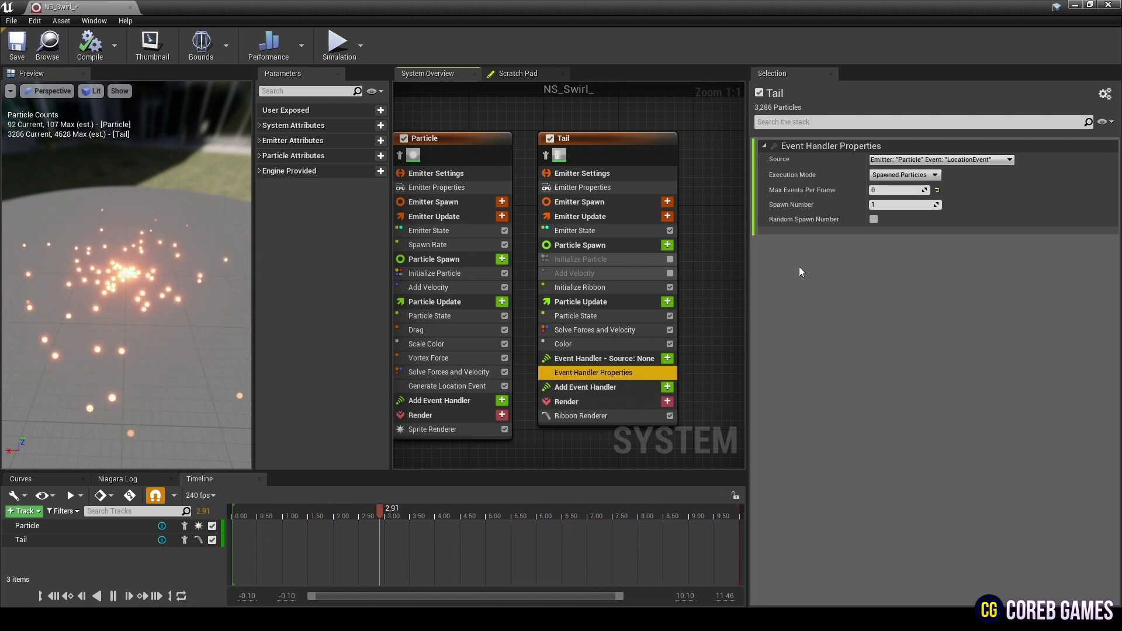
left_click(610, 343)
left_click(621, 328)
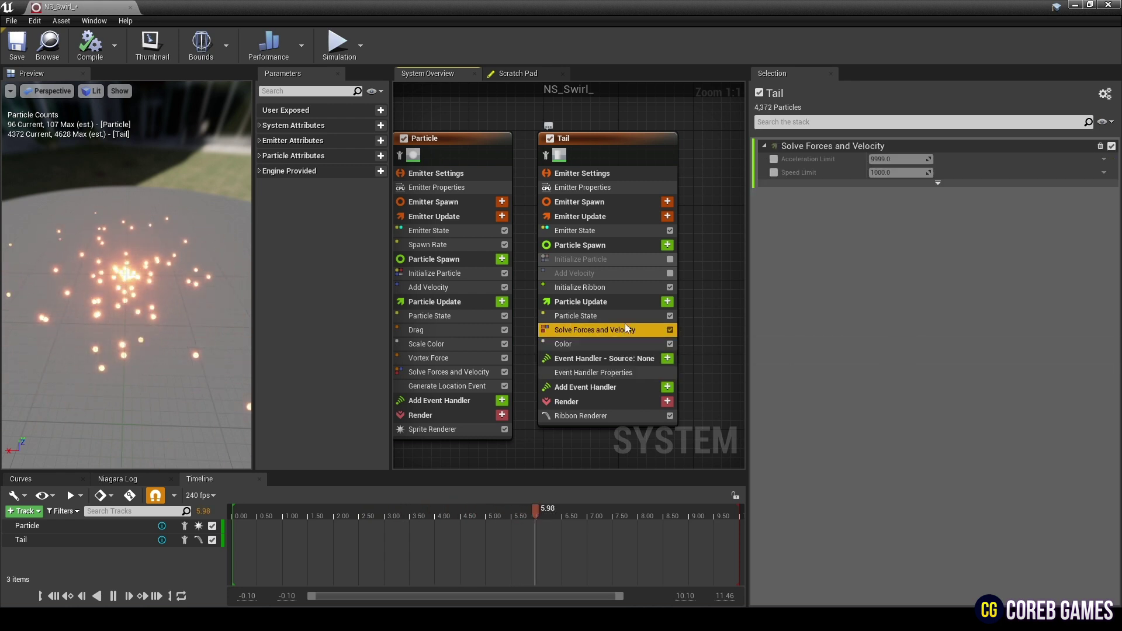
left_click(632, 317)
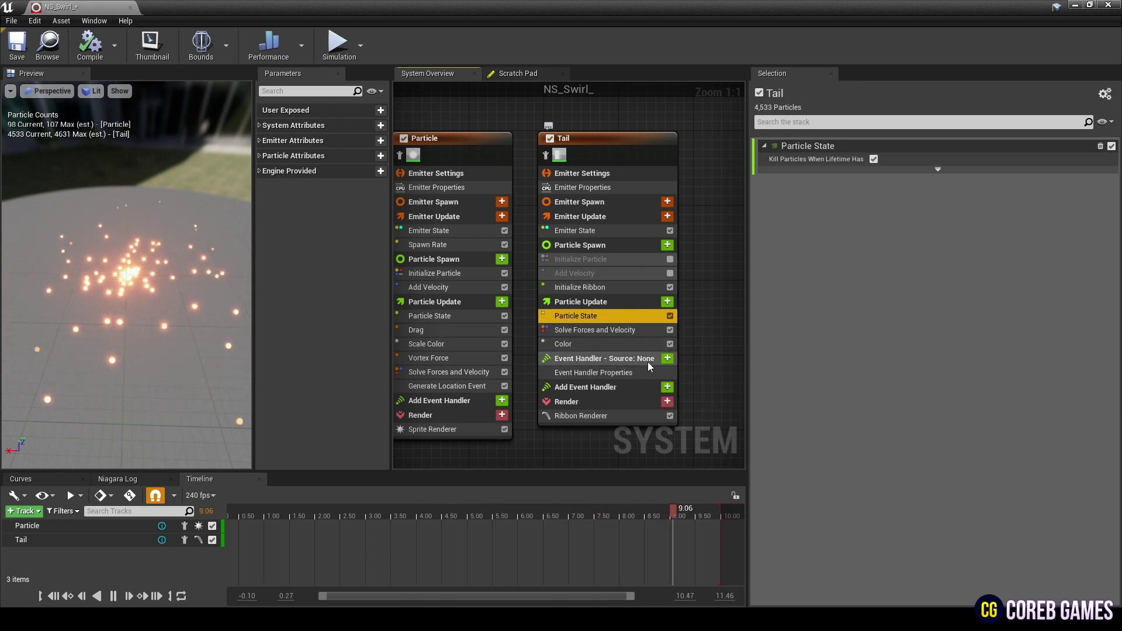
left_click(650, 363)
Search 'rec' to add Receive Location Event to Tail's event handler, then save NS_Swirl_
left_click(667, 358)
type("rec")
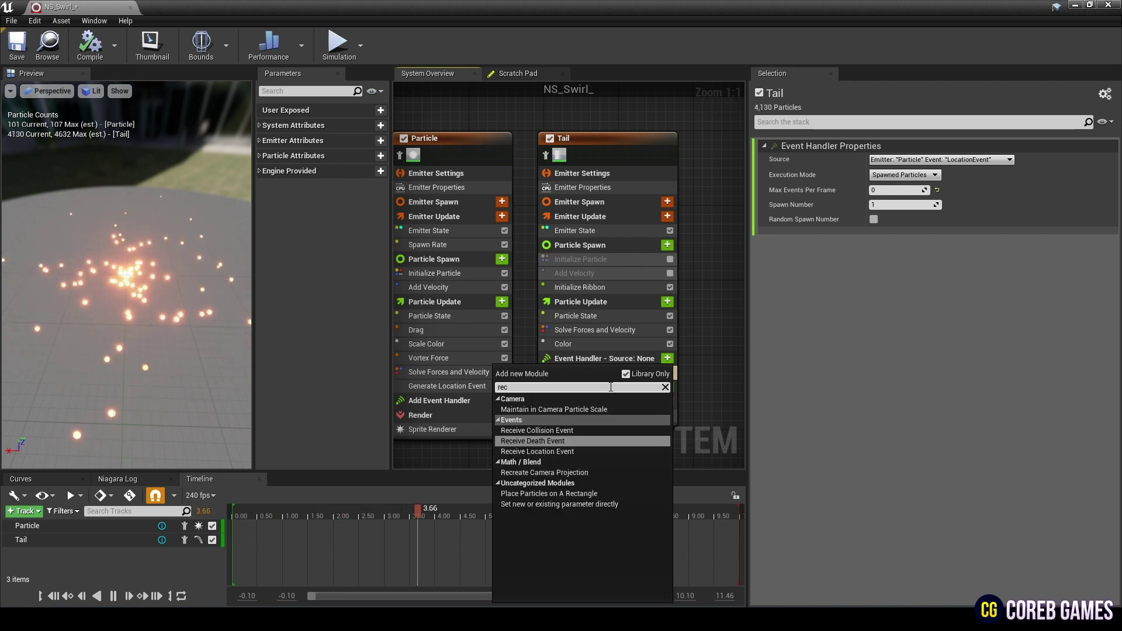
left_click(569, 451)
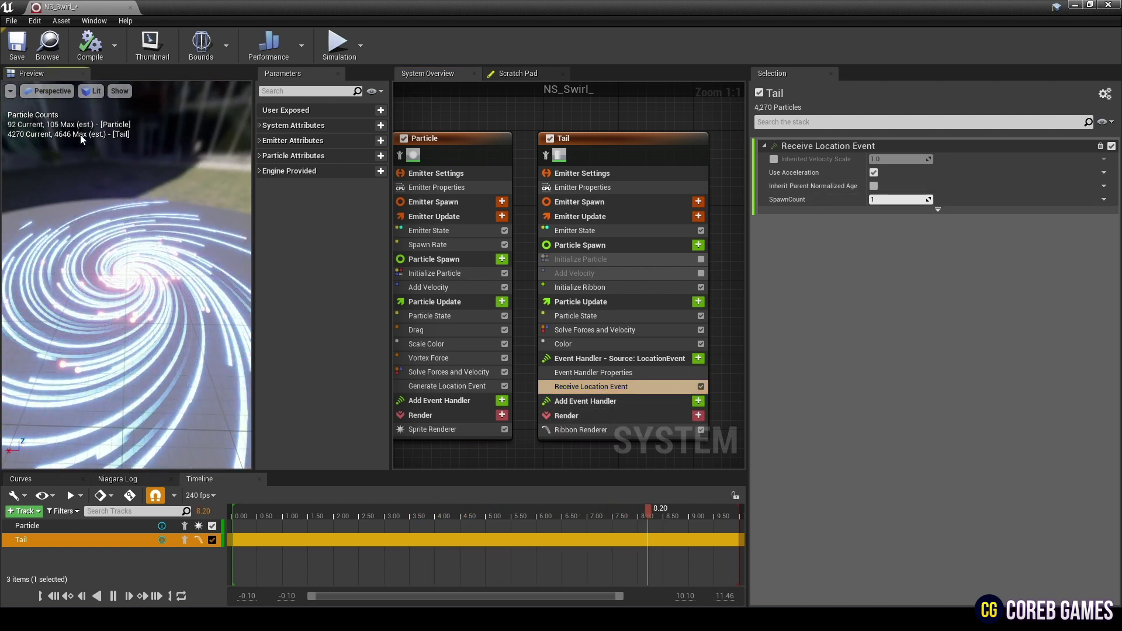
left_click(17, 43)
Close the NS_Swirl_ editor, drop NS_Swirl_ at the floor's centre in L_Swirl, and zoom in on it
left_click(130, 7)
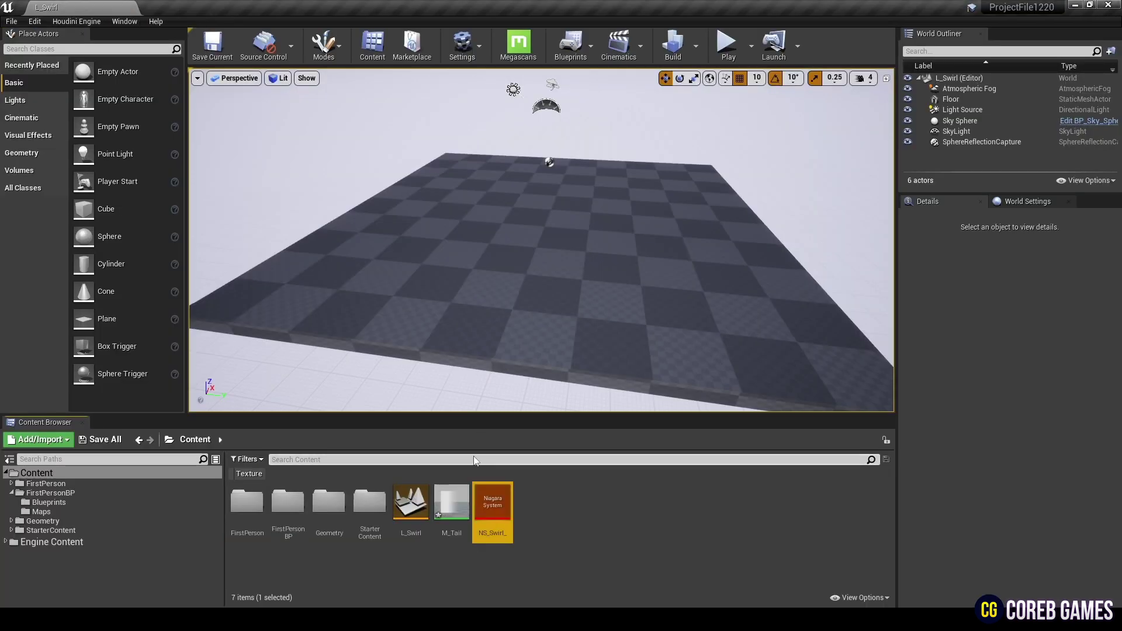
left_click_drag(548, 225, 548, 224)
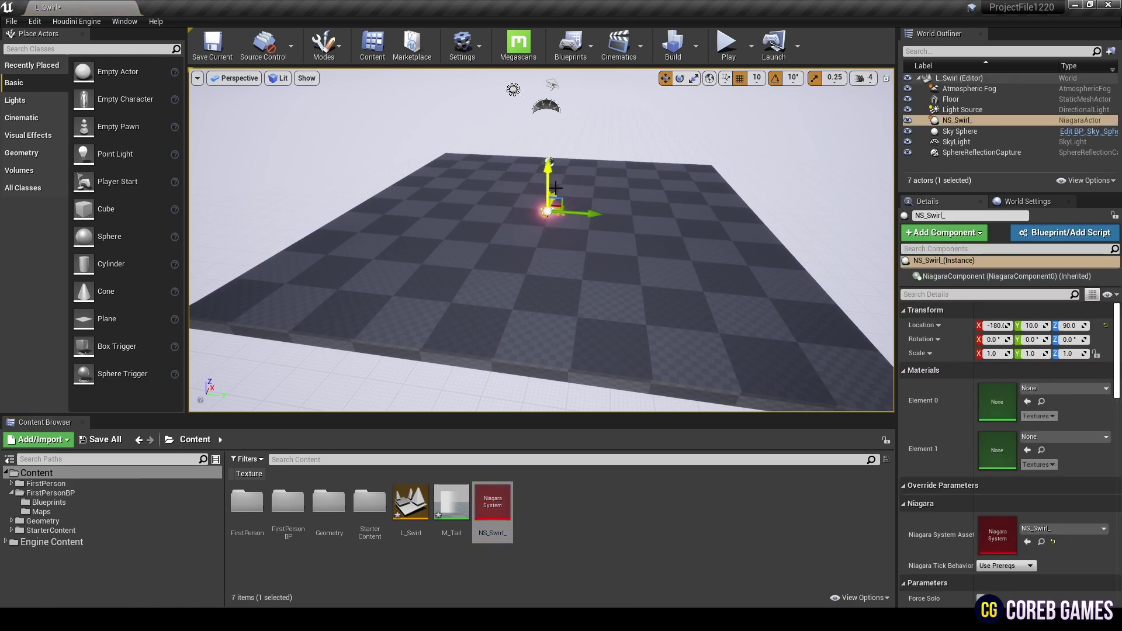
left_click(771, 115)
scroll(771, 115, "up", 5)
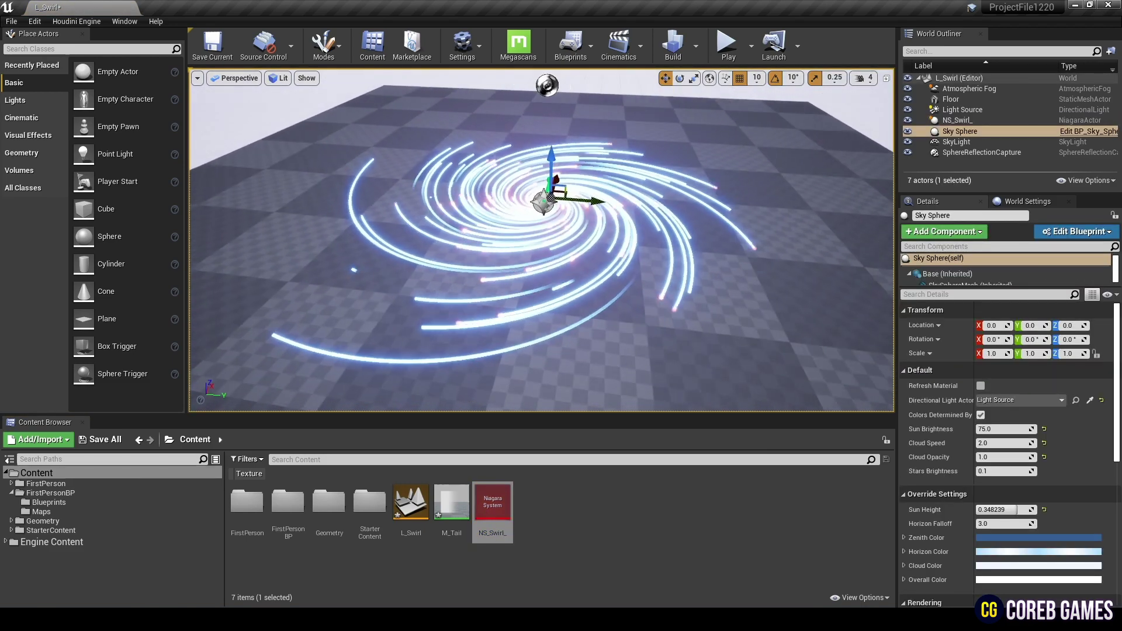
right_click_drag(610, 257, 610, 257)
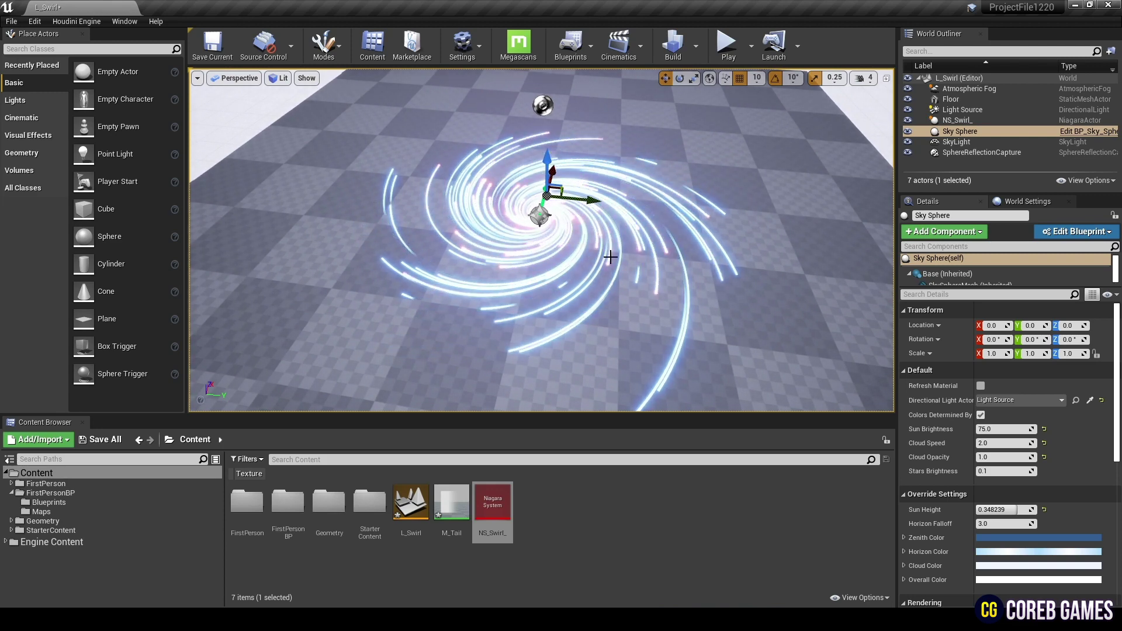